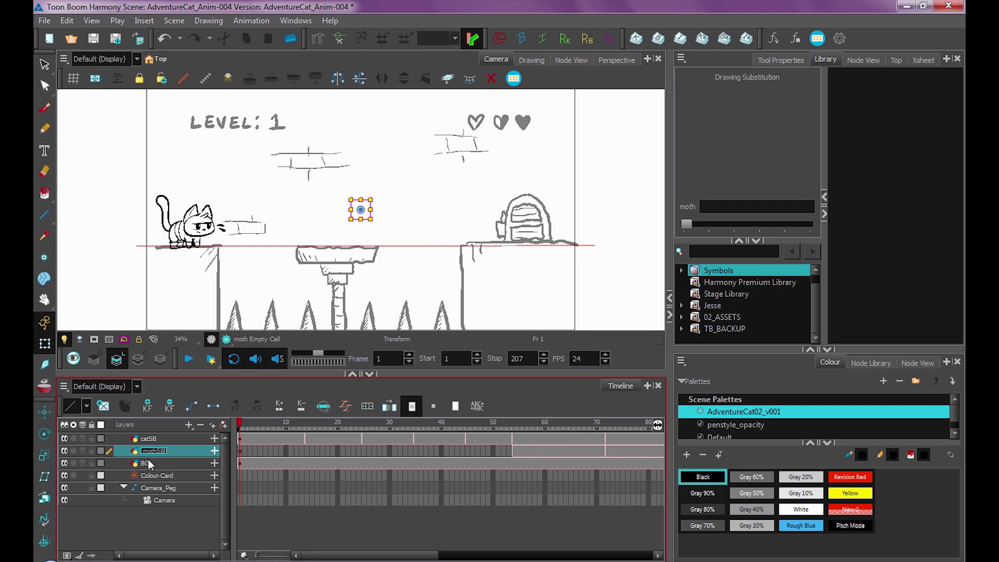
Select the catSB cat layer in the Timeline and open the Edit menu.
{"action": "double_click", "coordinate": [146, 465]}
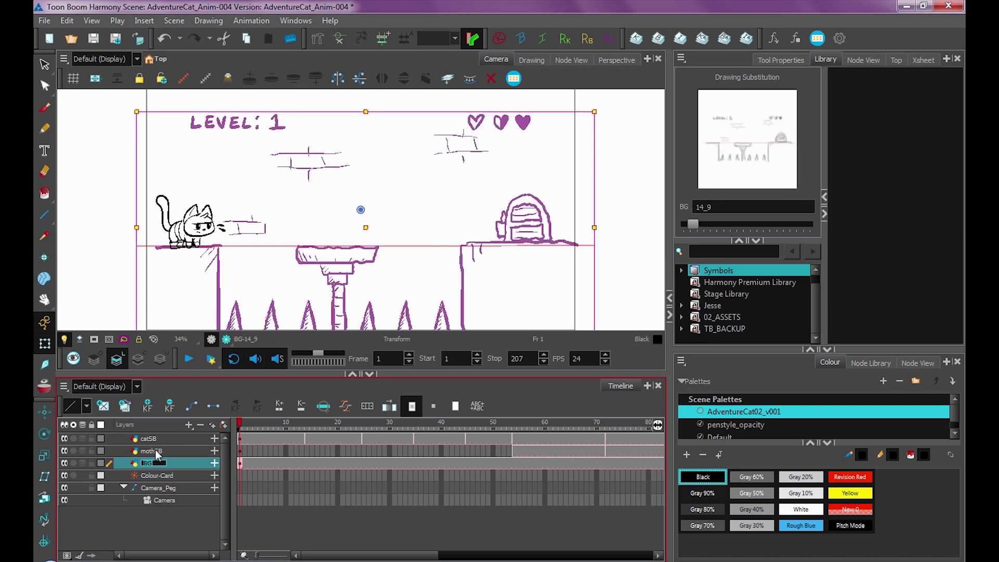
{"action": "left_click", "coordinate": [156, 453]}
{"action": "left_click", "coordinate": [154, 442]}
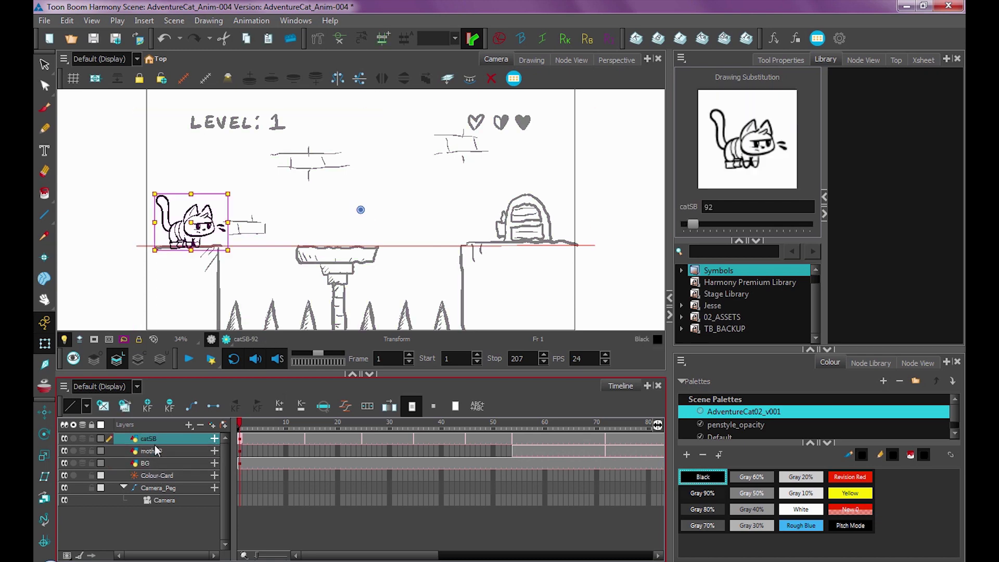
{"action": "left_click", "coordinate": [66, 20]}
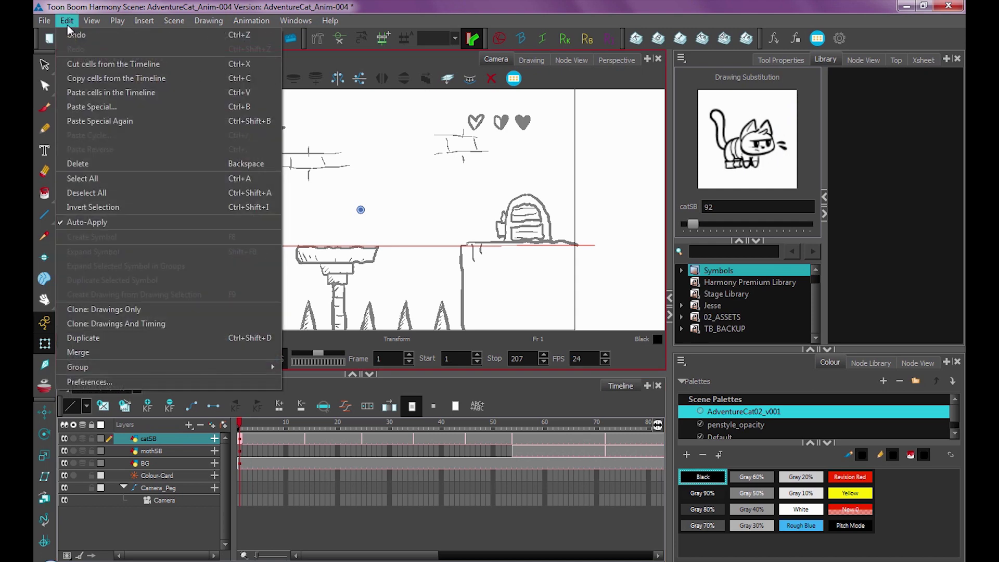
Duplicate catSB, drag the catSB_1 copy above it, and rename it catRUFF.
{"action": "left_click", "coordinate": [261, 338]}
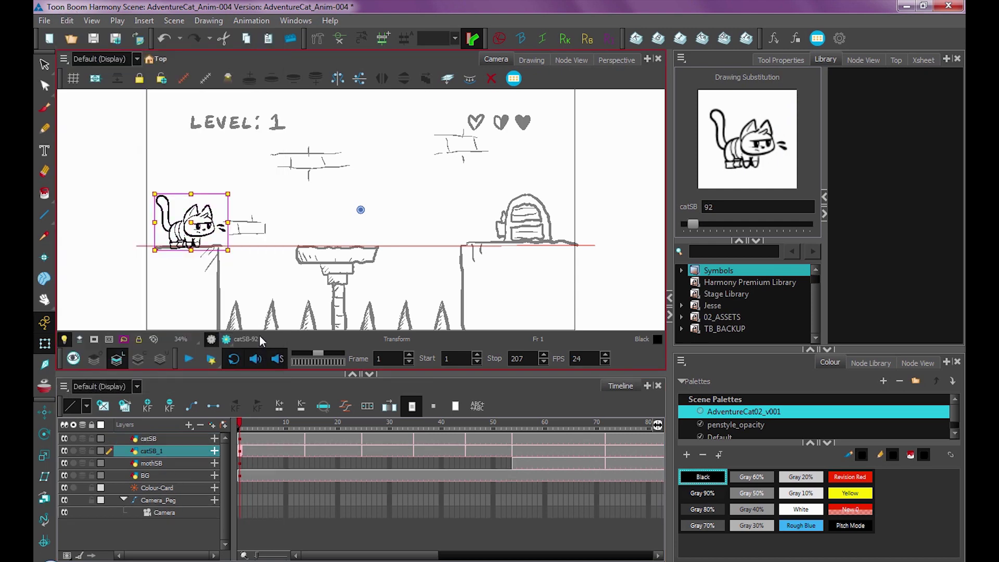
{"action": "left_click_drag", "start_coordinate": [162, 451], "coordinate": [163, 437]}
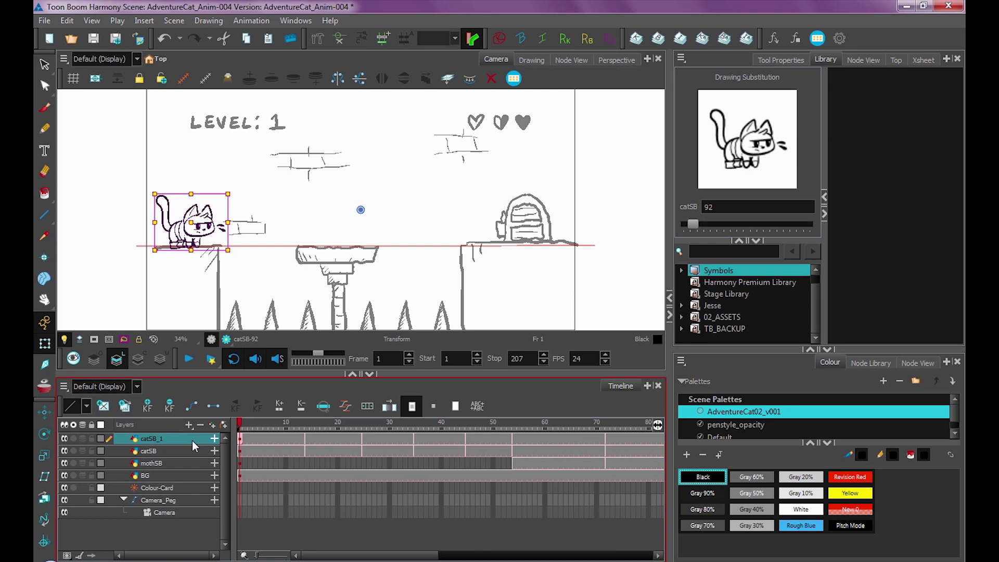
{"action": "double_click", "coordinate": [172, 440]}
{"action": "key", "text": "Return"}
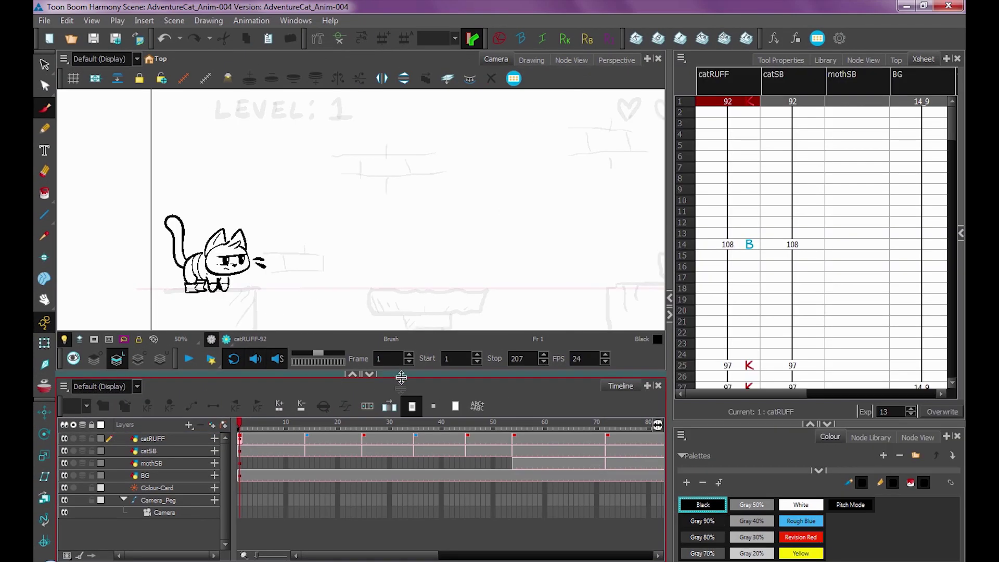
Enlarge the camera view, select catRUFF, and check its drawings at frames 14 and 7.
{"action": "left_click_drag", "start_coordinate": [422, 455], "coordinate": [427, 465]}
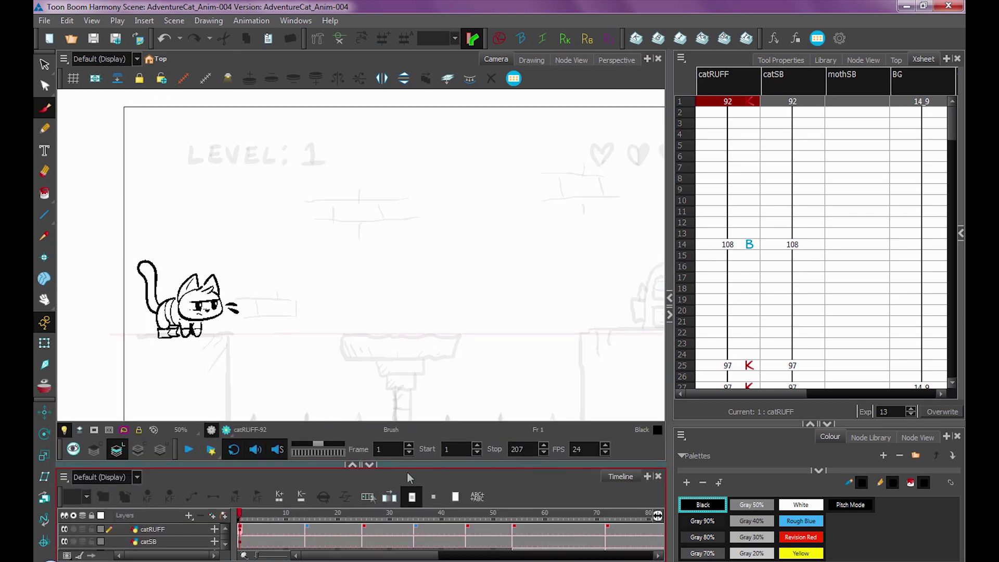
{"action": "left_click", "coordinate": [257, 529]}
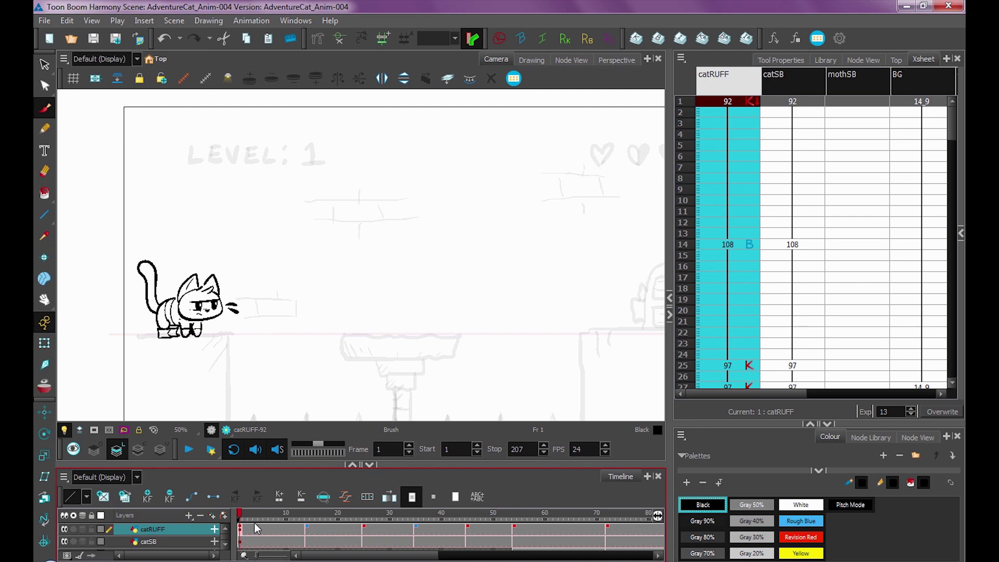
{"action": "left_click", "coordinate": [308, 529]}
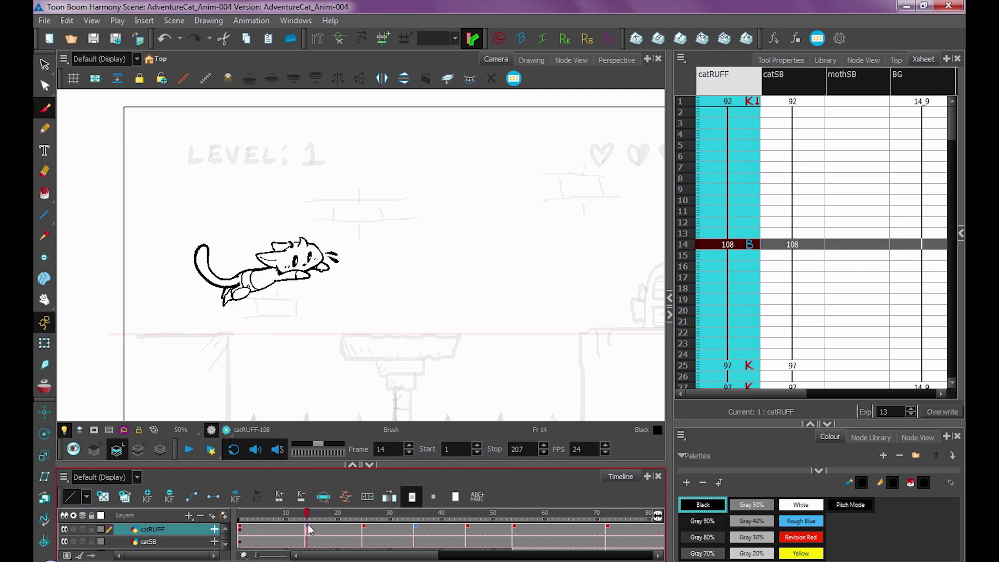
{"action": "left_click", "coordinate": [270, 530]}
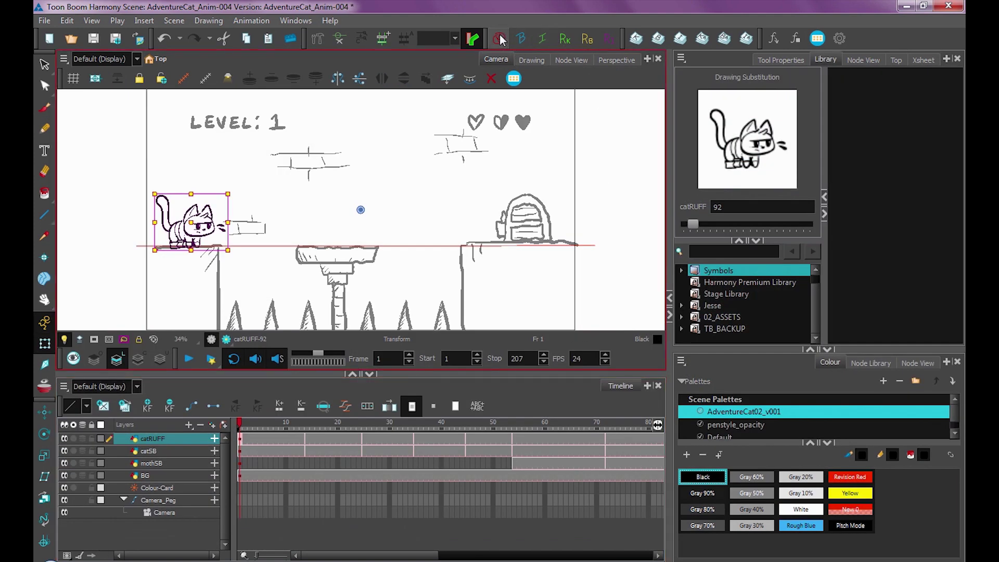
View the catRUFF poses at frames 14, 25 and 35.
{"action": "left_click", "coordinate": [307, 441]}
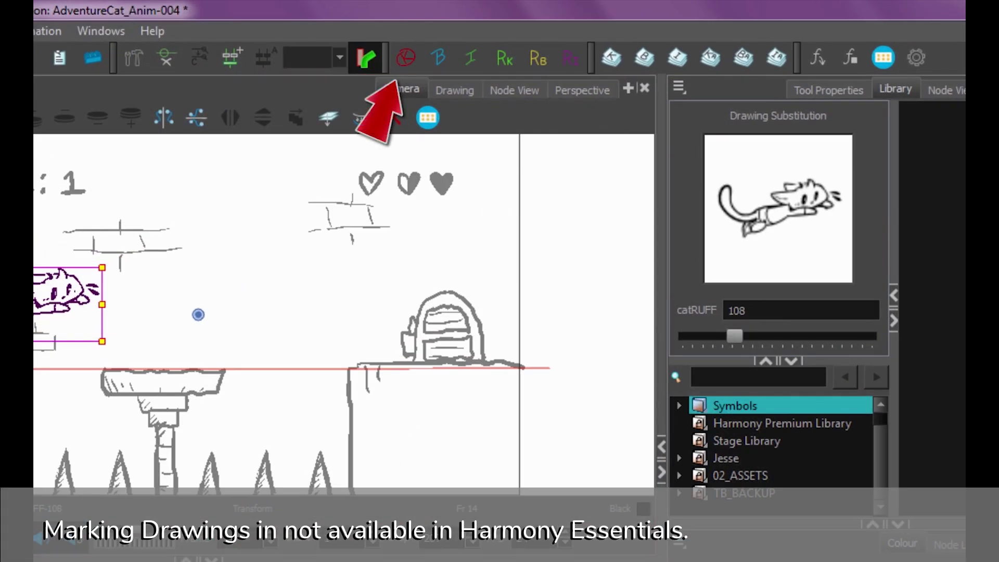
{"action": "left_click", "coordinate": [394, 118]}
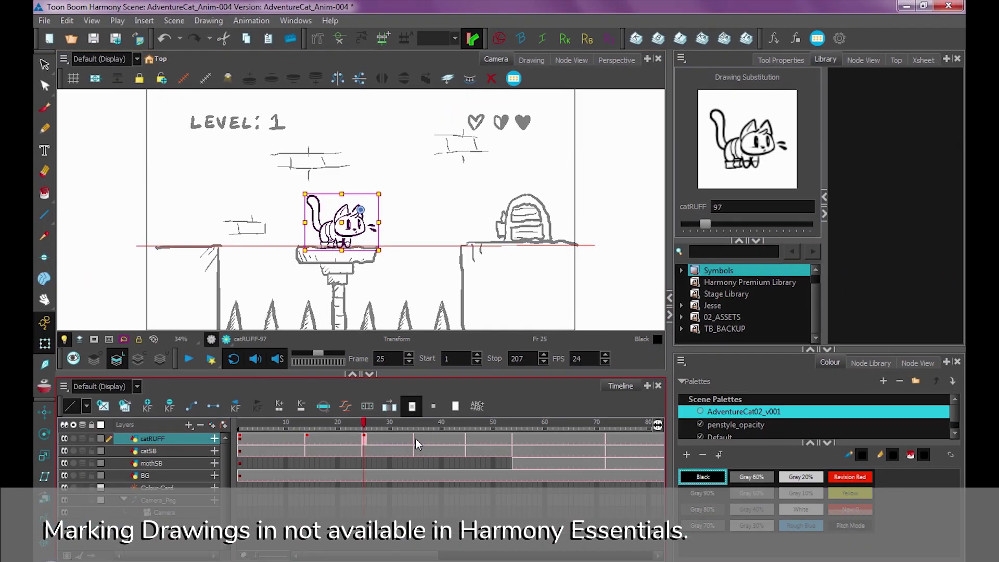
{"action": "left_click", "coordinate": [416, 439]}
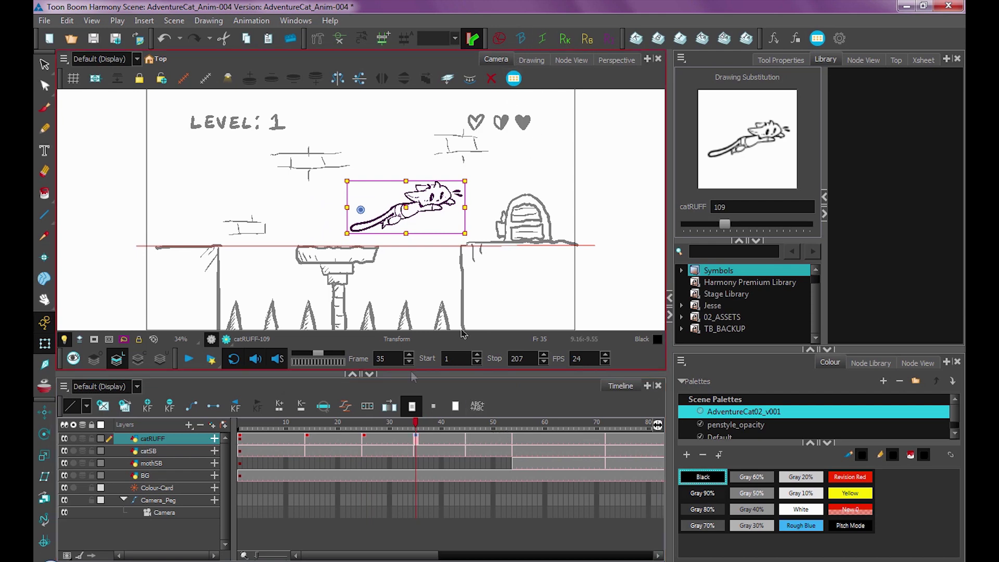
Scrub forward from frame 14 and jump to the keys at frames 54 and 72.
{"action": "left_click", "coordinate": [308, 439]}
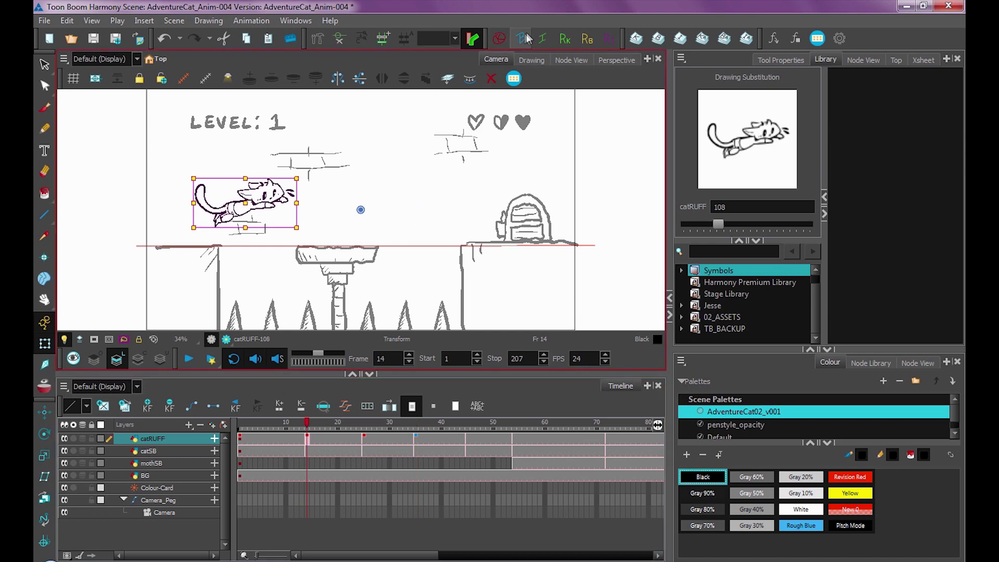
{"action": "left_click", "coordinate": [314, 437]}
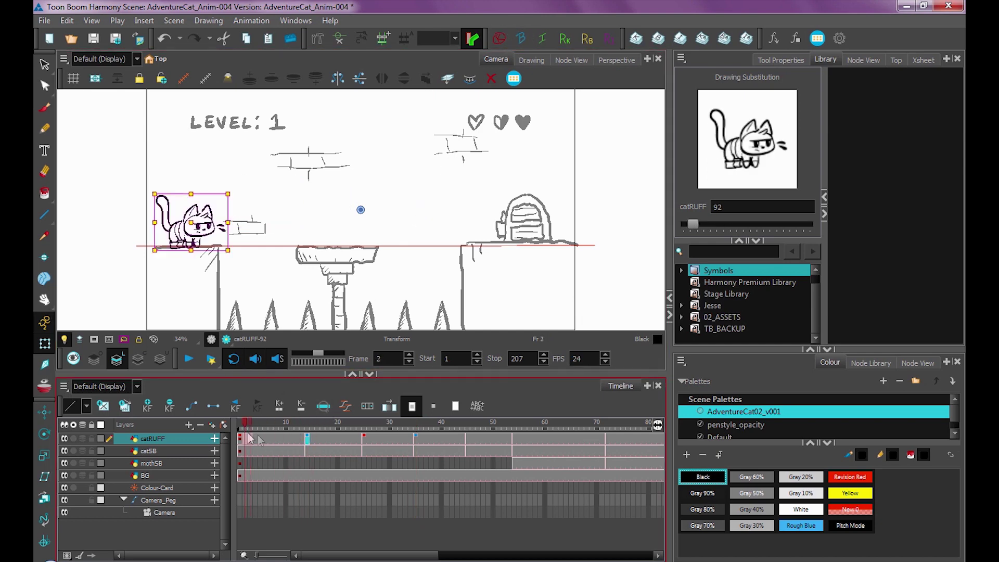
{"action": "left_click_drag", "start_coordinate": [315, 436], "coordinate": [469, 444]}
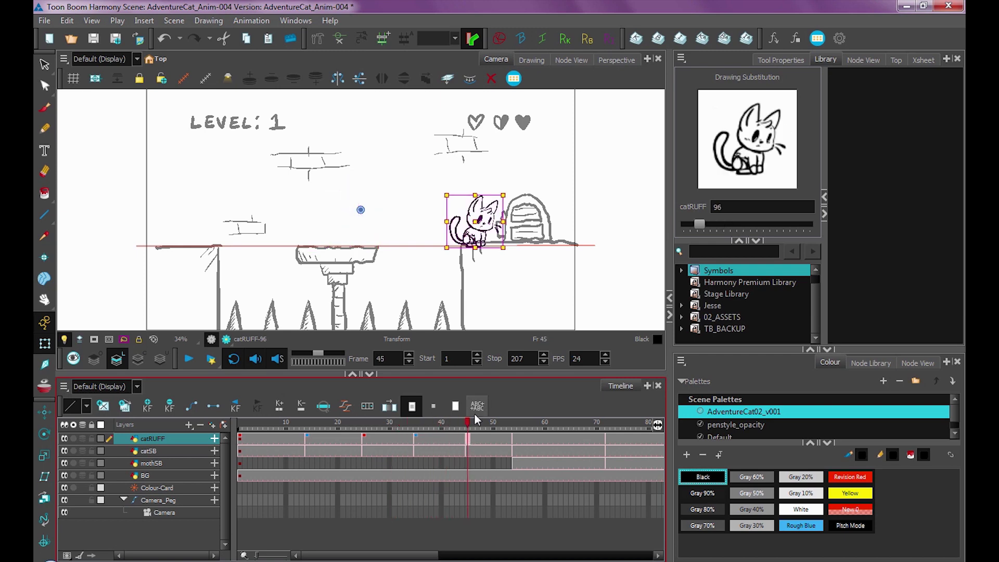
{"action": "key", "text": "period"}
{"action": "key", "text": "period"}
{"action": "key", "text": "period"}
{"action": "key", "text": "period"}
{"action": "key", "text": "period"}
{"action": "key", "text": "period"}
{"action": "key", "text": "period"}
{"action": "key", "text": "period"}
{"action": "key", "text": "period"}
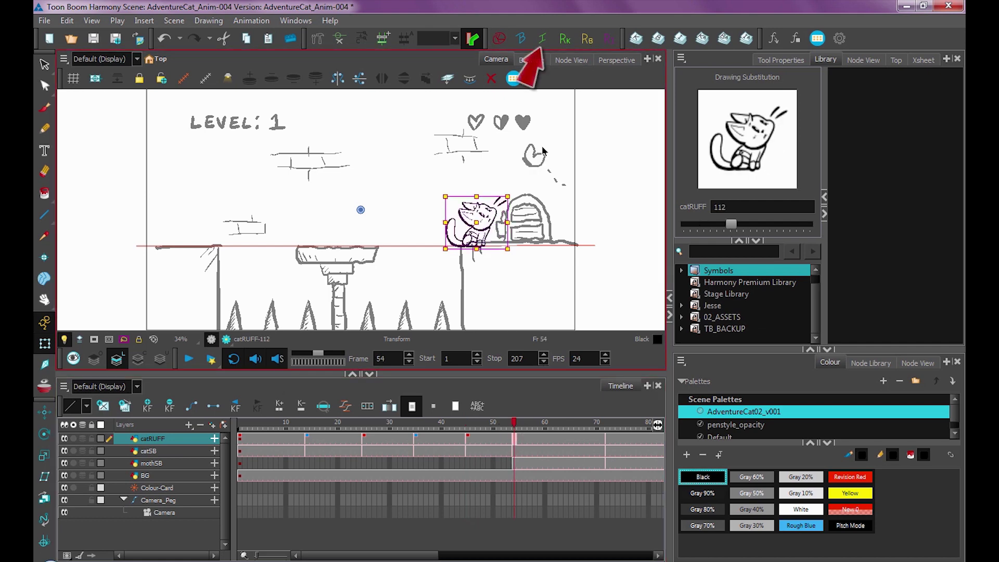
{"action": "key", "text": "period"}
{"action": "key", "text": "period"}
{"action": "key", "text": "period"}
{"action": "key", "text": "period"}
{"action": "key", "text": "period"}
{"action": "key", "text": "period"}
{"action": "key", "text": "period"}
{"action": "key", "text": "period"}
{"action": "key", "text": "period"}
{"action": "key", "text": "period"}
{"action": "key", "text": "period"}
{"action": "key", "text": "period"}
{"action": "key", "text": "period"}
{"action": "key", "text": "period"}
{"action": "key", "text": "period"}
{"action": "key", "text": "period"}
{"action": "key", "text": "period"}
{"action": "key", "text": "period"}
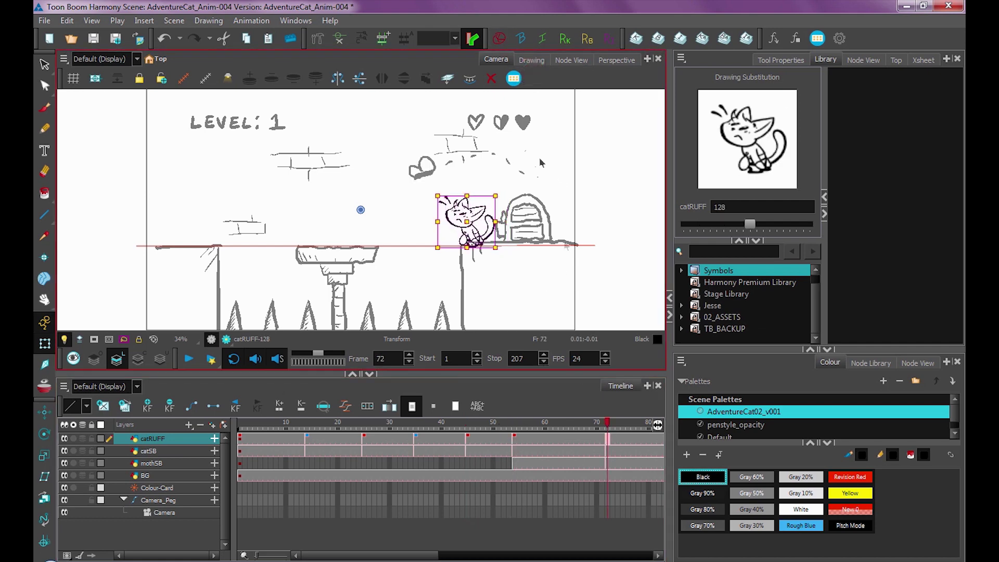
{"action": "scroll", "coordinate": [489, 501], "scroll_direction": "right", "scroll_amount": 10}
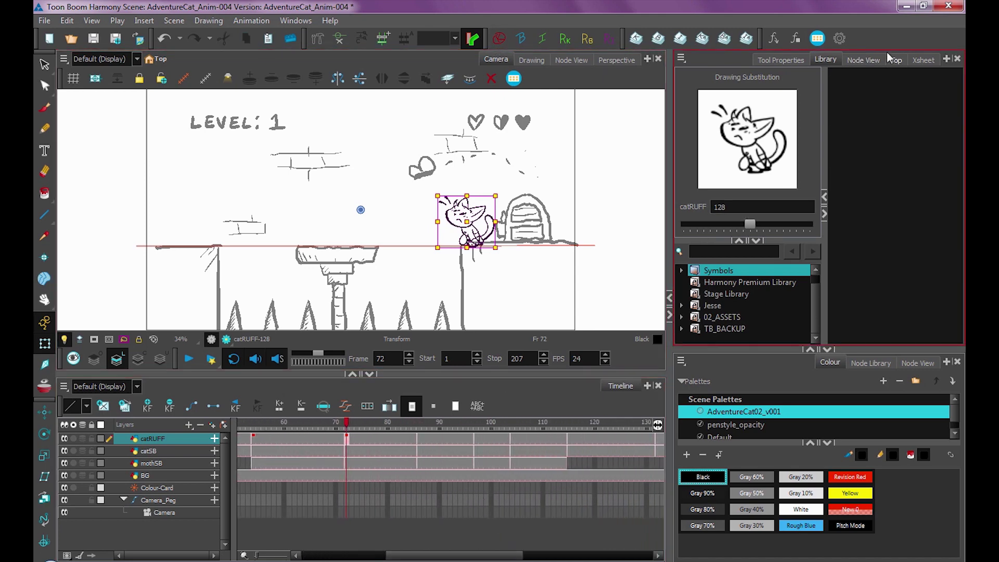
Show the Xsheet beside the camera view, make it taller, and collapse the palette list.
{"action": "left_click", "coordinate": [922, 60]}
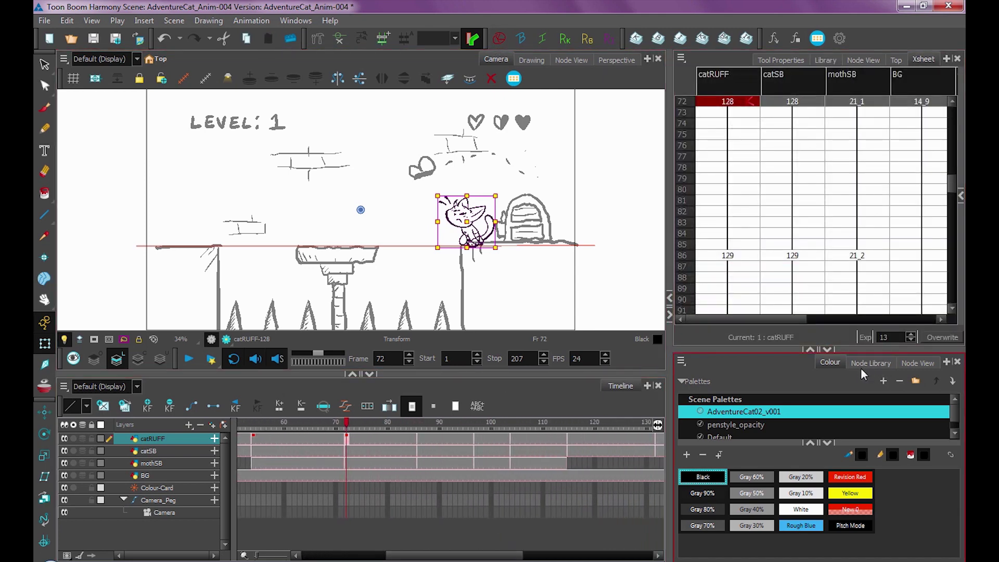
{"action": "left_click_drag", "start_coordinate": [738, 412], "coordinate": [739, 417]}
{"action": "left_click_drag", "start_coordinate": [818, 348], "coordinate": [820, 422]}
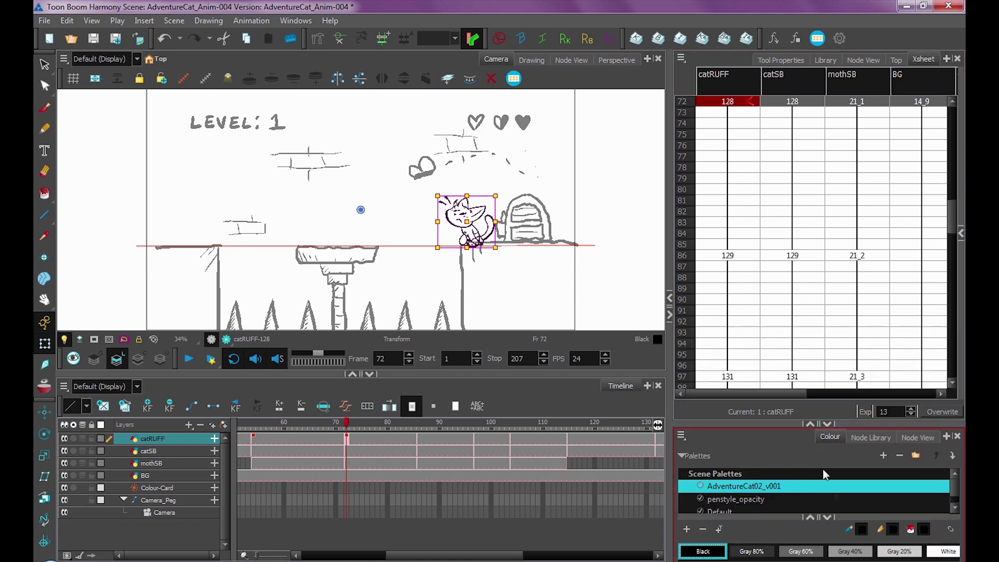
{"action": "left_click", "coordinate": [811, 518]}
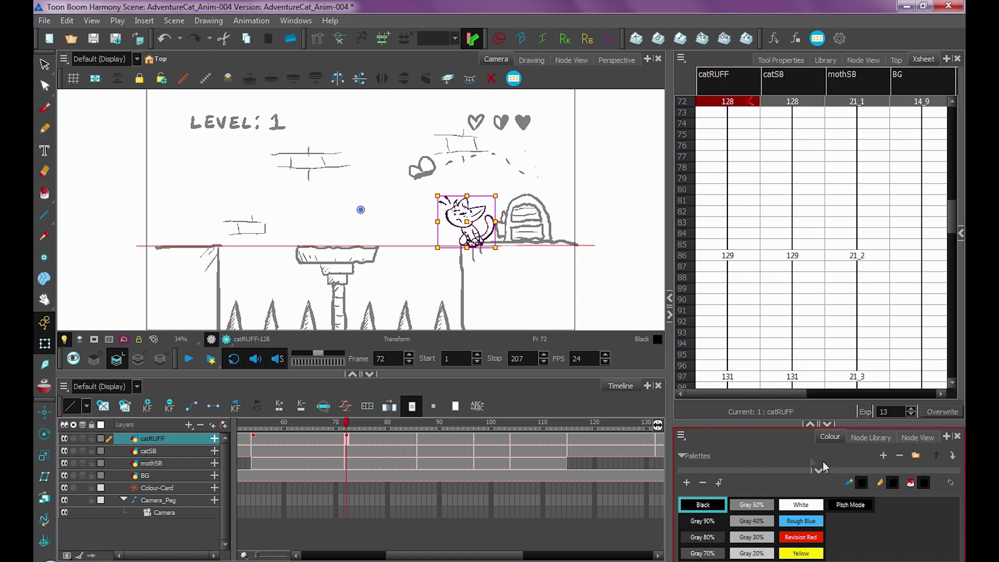
Step through the catRUFF keys at frames 86, 97 and 104.
{"action": "left_click", "coordinate": [420, 440]}
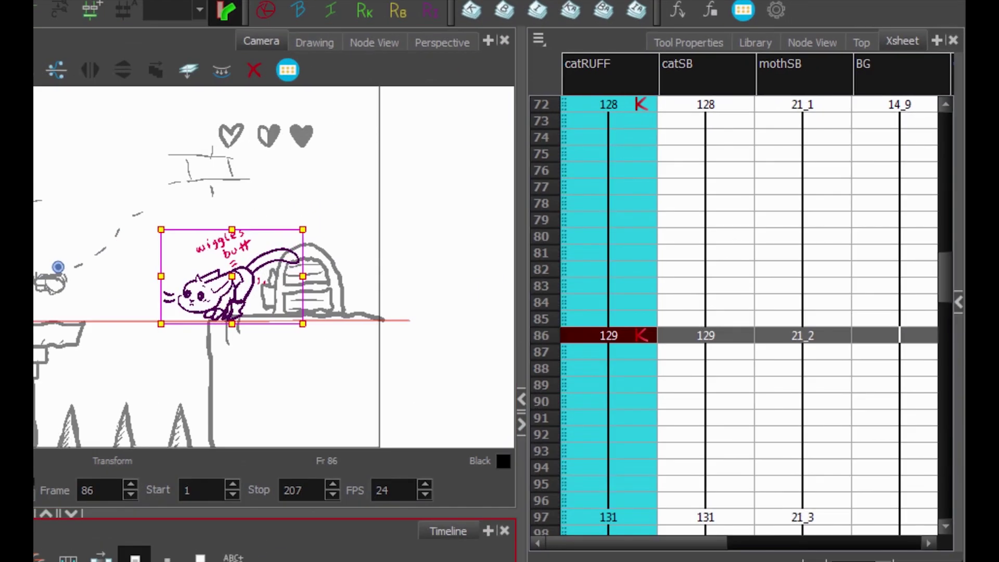
{"action": "key", "text": "g"}
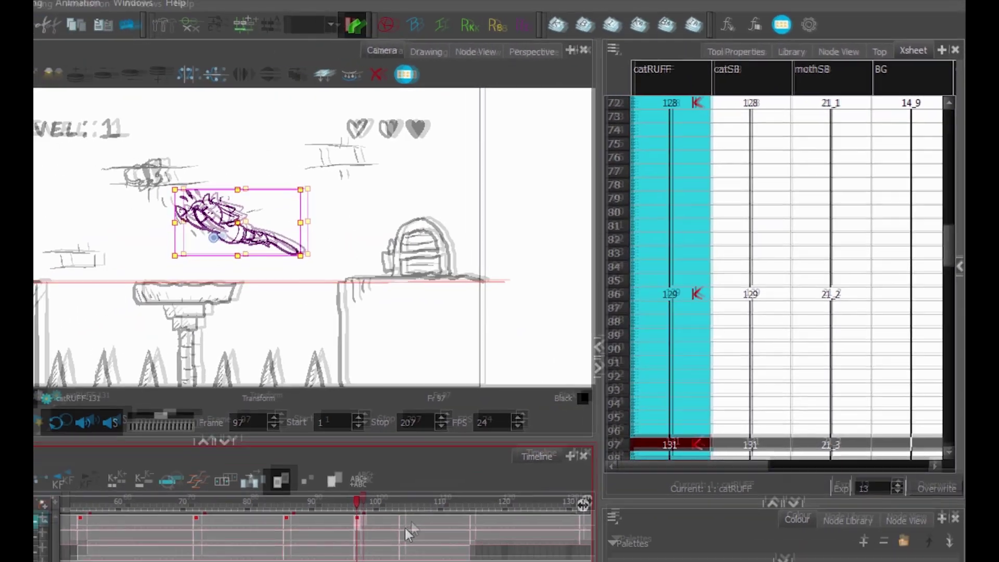
{"action": "key", "text": "g"}
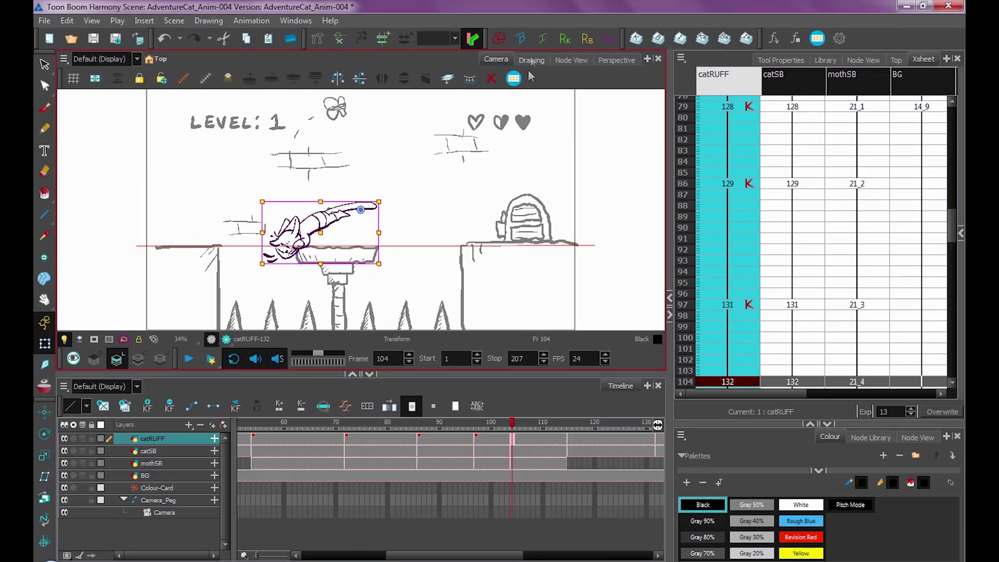
Select catRUFF row 115 (drawing 133) in the Xsheet, then return to frame 1.
{"action": "left_click", "coordinate": [926, 290]}
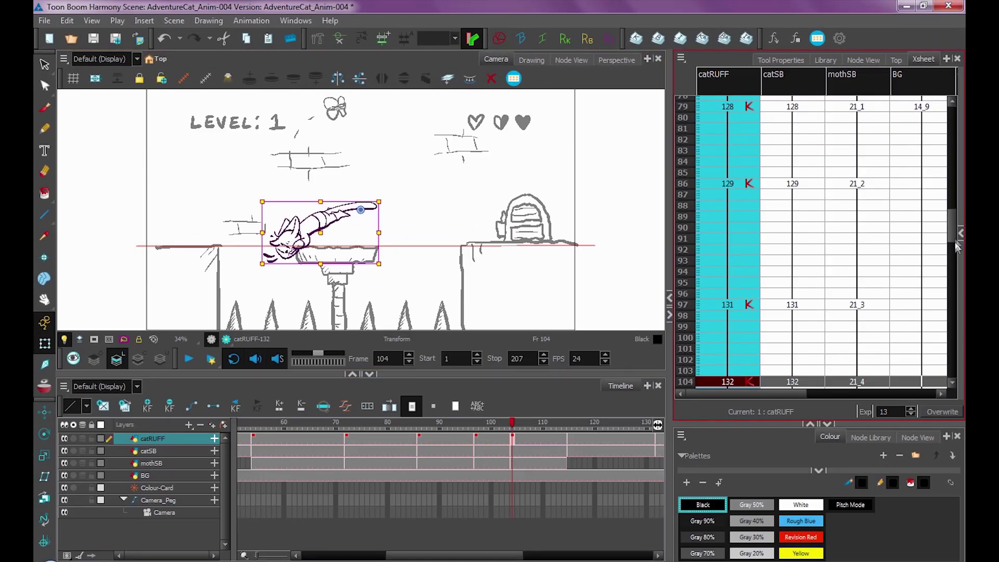
{"action": "scroll", "coordinate": [753, 266], "scroll_direction": "down", "scroll_amount": 8}
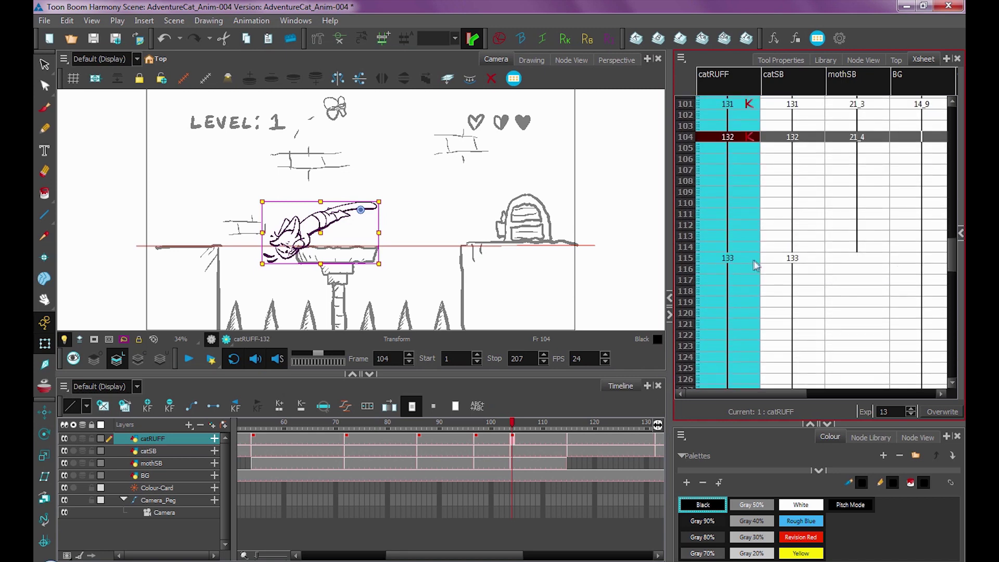
{"action": "left_click", "coordinate": [744, 259]}
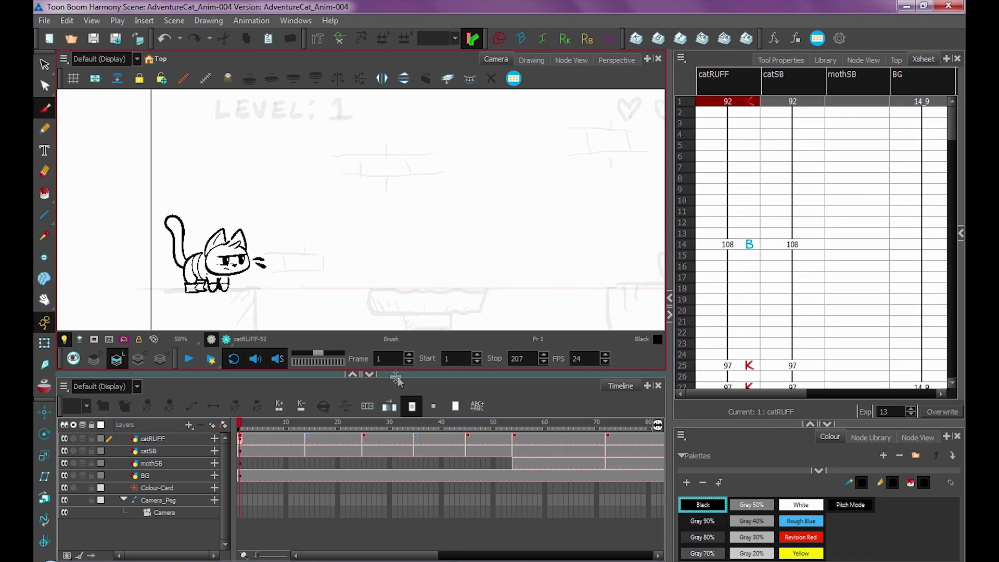
{"action": "left_click", "coordinate": [407, 408]}
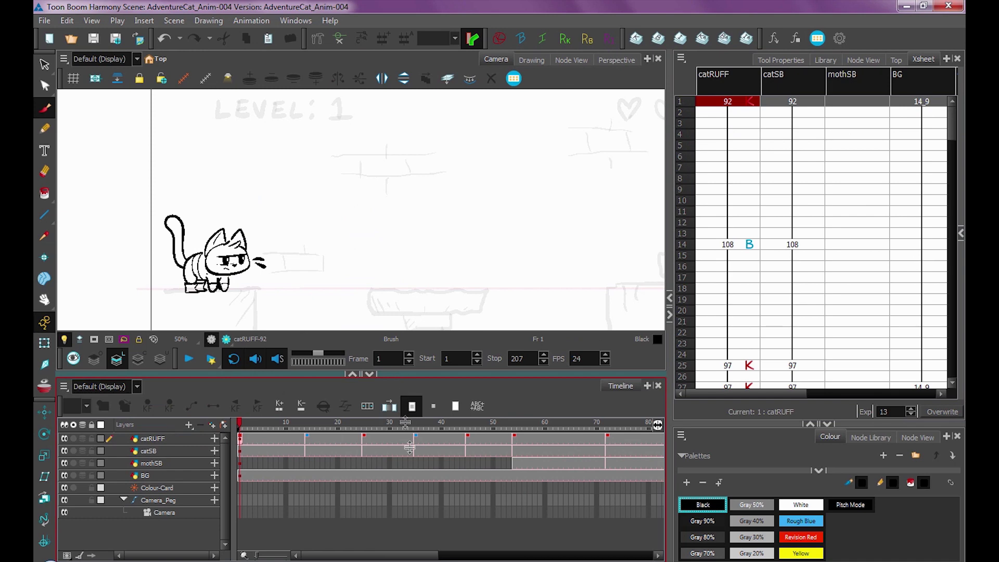
Enlarge the camera view, select catRUFF, and move to frame 7 by way of frame 14.
{"action": "left_click_drag", "start_coordinate": [416, 374], "coordinate": [423, 457]}
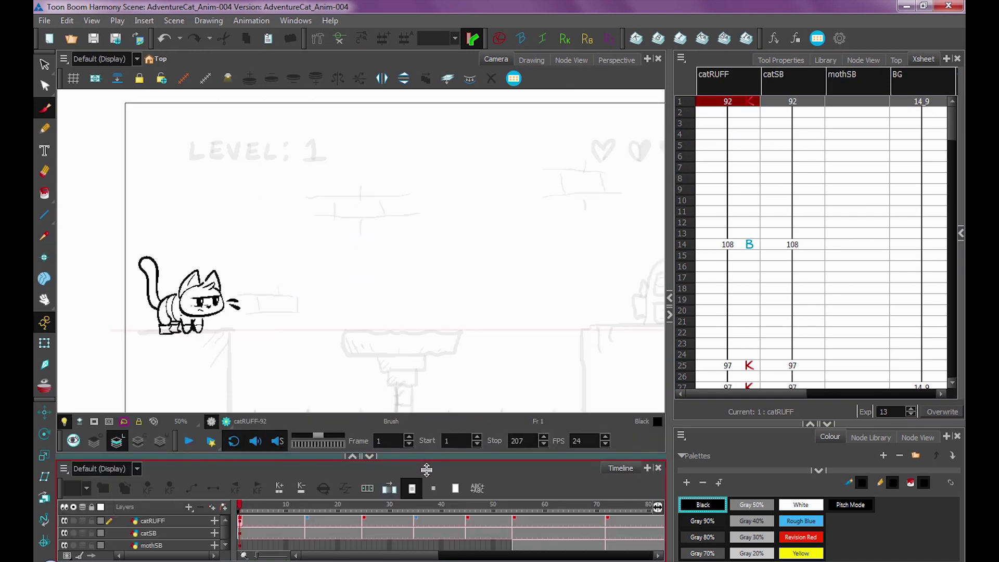
{"action": "left_click_drag", "start_coordinate": [427, 456], "coordinate": [430, 462]}
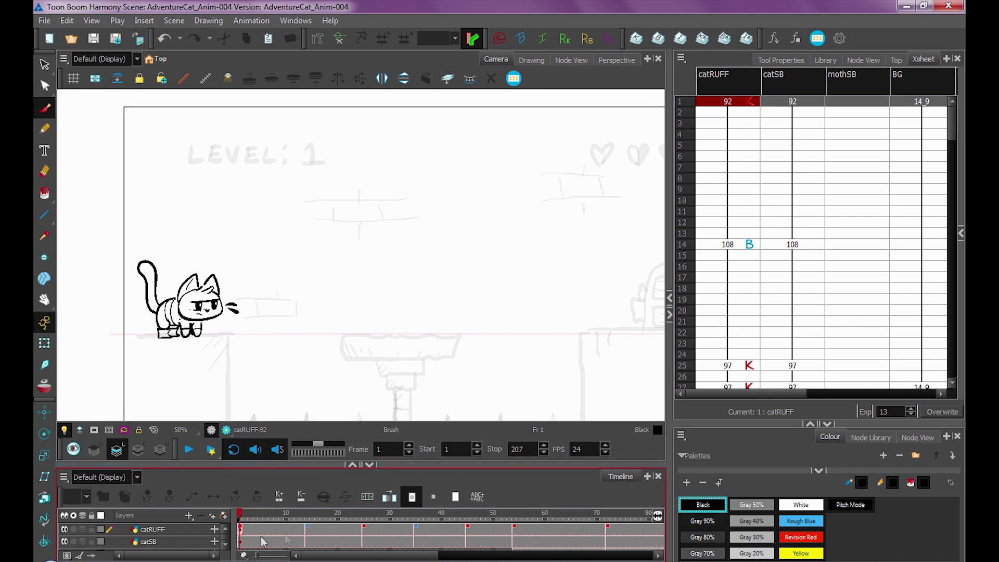
{"action": "left_click", "coordinate": [241, 531]}
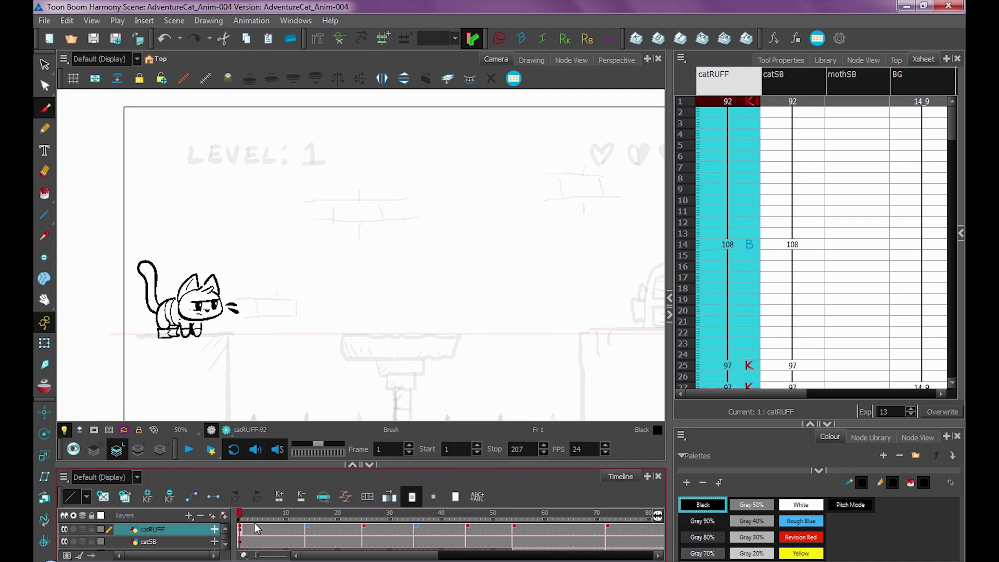
{"action": "left_click", "coordinate": [307, 530]}
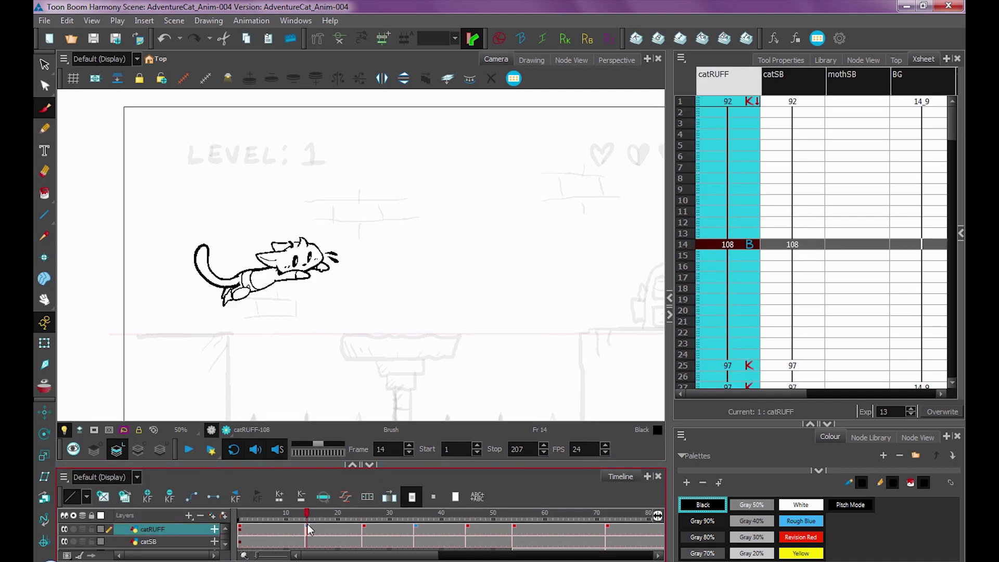
{"action": "left_click", "coordinate": [273, 530]}
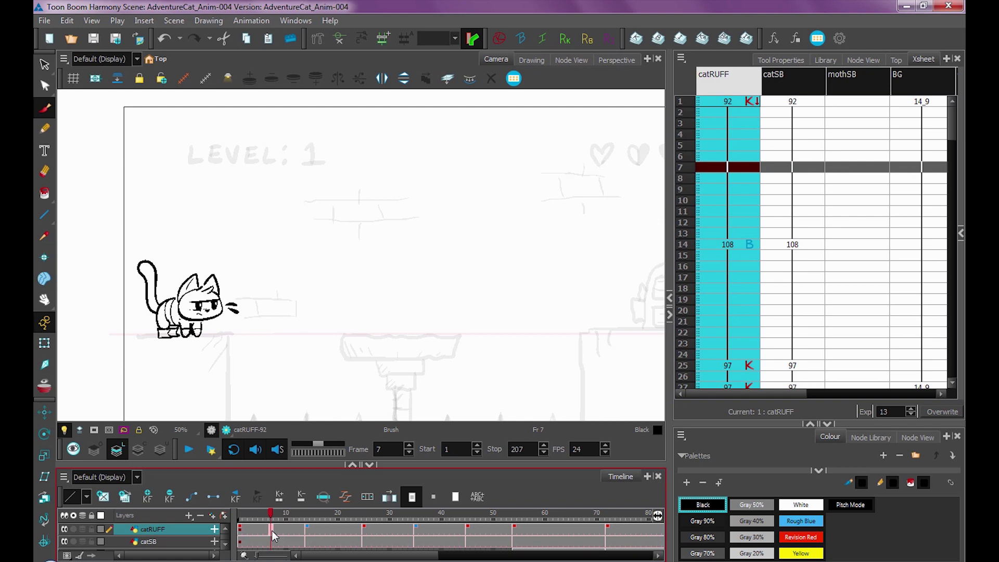
Create an empty drawing at frame 7 and start the in-between cat with closed eyes.
{"action": "left_click", "coordinate": [106, 501]}
{"action": "left_click_drag", "start_coordinate": [333, 348], "coordinate": [386, 337]}
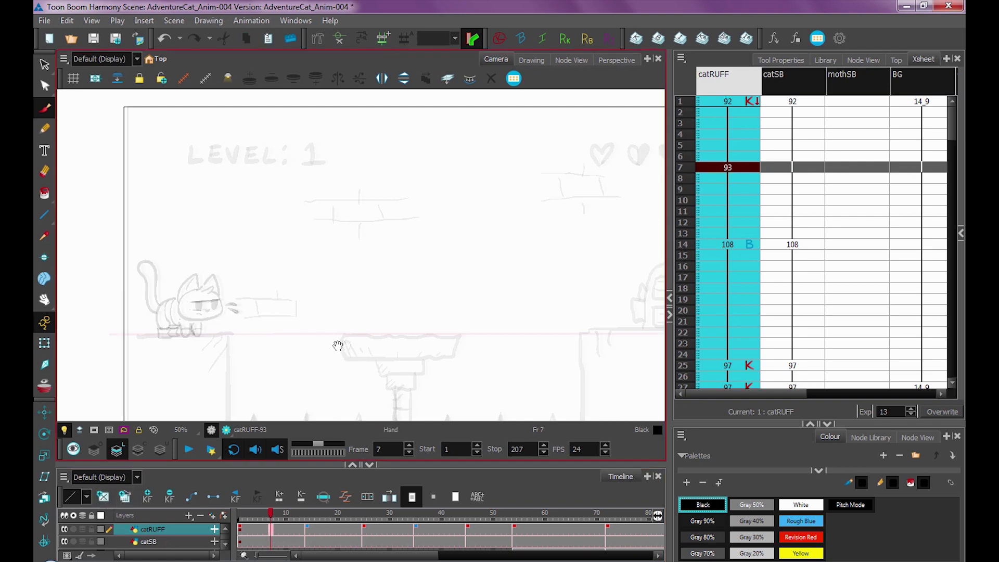
{"action": "scroll", "coordinate": [386, 337], "scroll_direction": "up", "scroll_amount": 4}
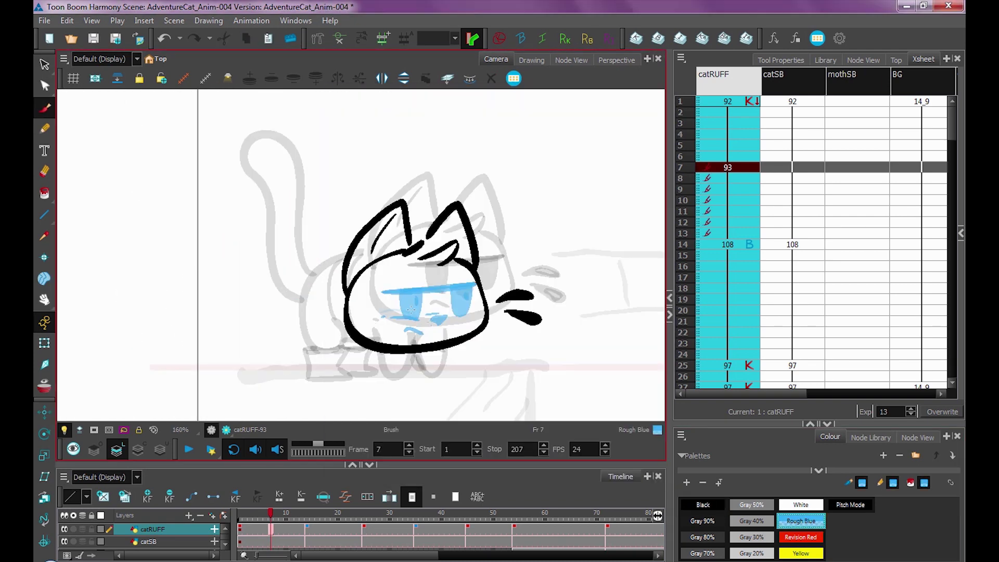
{"action": "left_click_drag", "start_coordinate": [371, 310], "coordinate": [475, 293]}
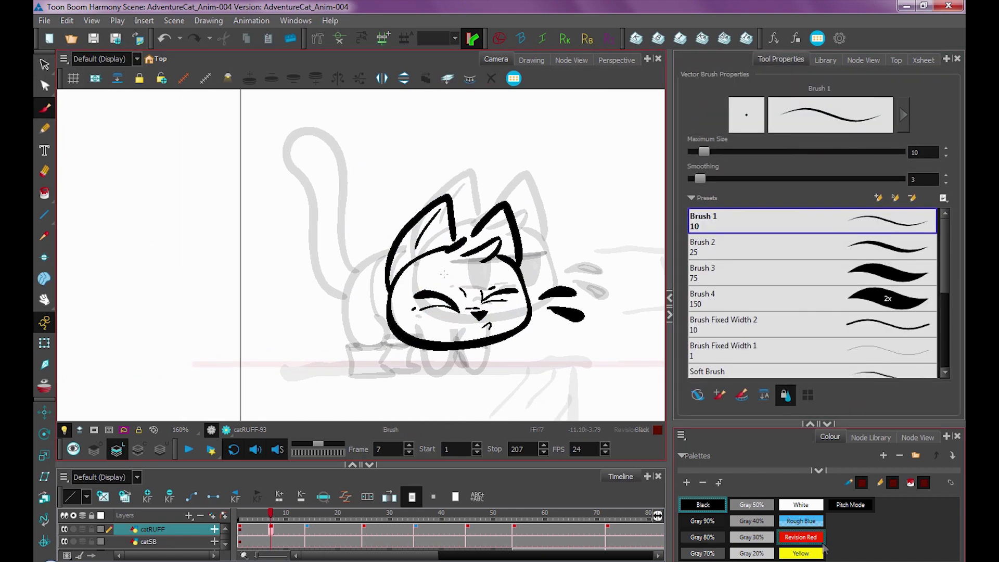
Rough the cat's back, legs and tail in red, ink it in black, and start the next pose.
{"action": "left_click", "coordinate": [801, 537]}
{"action": "mouse_move", "coordinate": [399, 256]}
{"action": "left_mouse_down"}
{"action": "mouse_move", "coordinate": [350, 345]}
{"action": "mouse_move", "coordinate": [395, 375]}
{"action": "left_mouse_up"}
{"action": "mouse_move", "coordinate": [333, 261]}
{"action": "left_mouse_down"}
{"action": "mouse_move", "coordinate": [307, 151]}
{"action": "mouse_move", "coordinate": [359, 219]}
{"action": "left_mouse_up"}
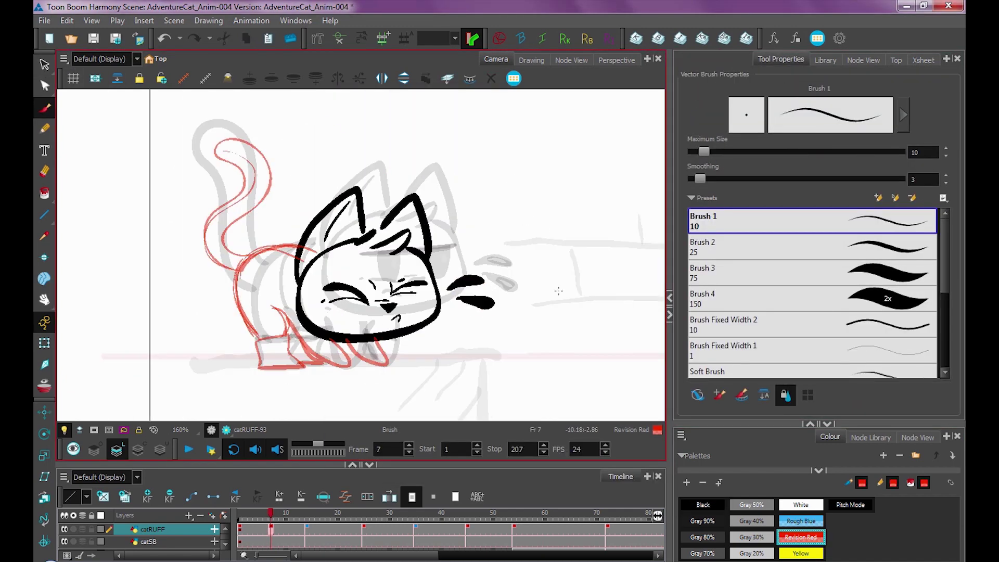
{"action": "left_click", "coordinate": [703, 505]}
{"action": "left_click_drag", "start_coordinate": [260, 312], "coordinate": [271, 367]}
{"action": "left_click_drag", "start_coordinate": [291, 323], "coordinate": [385, 364]}
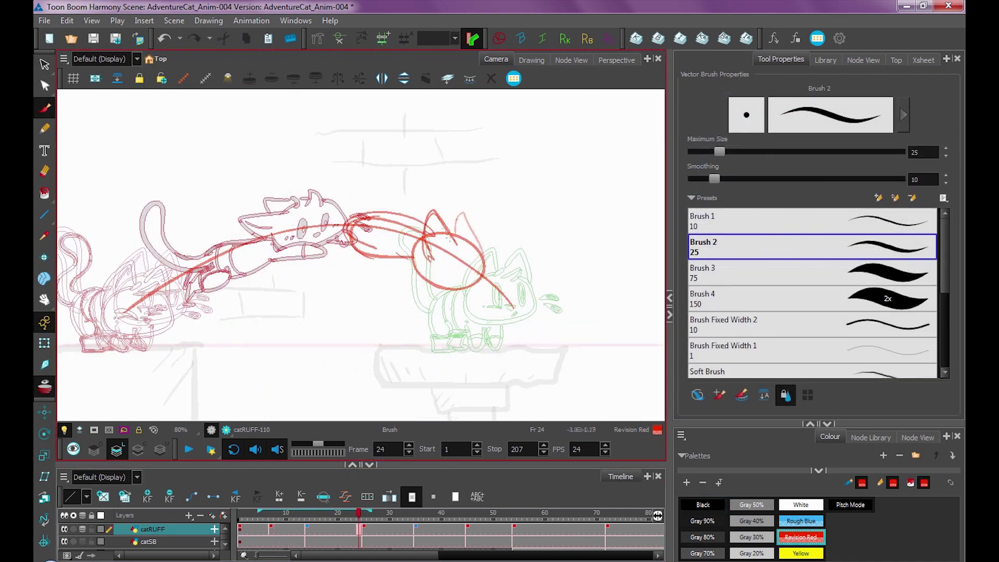
{"action": "left_click_drag", "start_coordinate": [481, 232], "coordinate": [492, 287]}
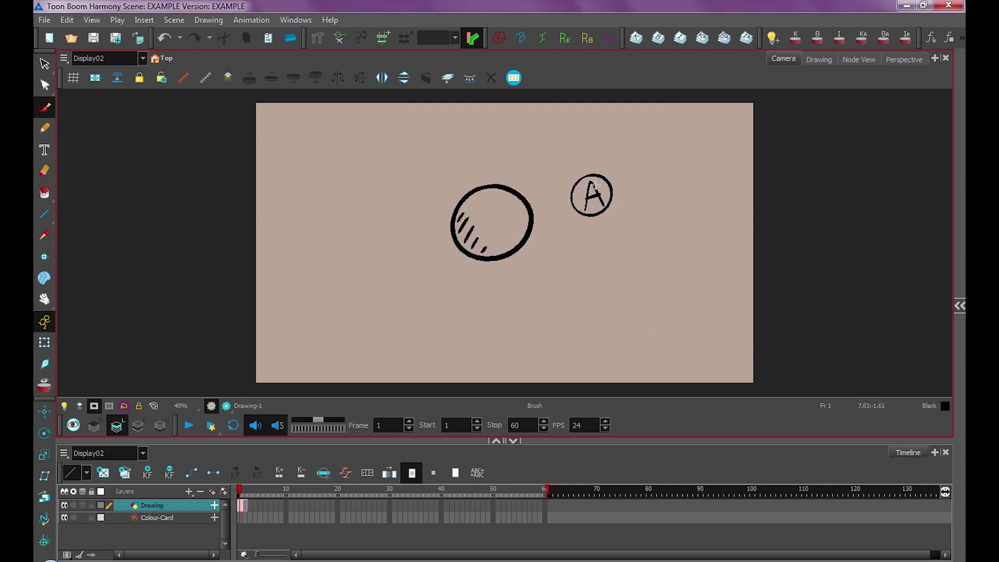
Draw a line from A down to B, a midpoint crossbar, and an underlined A1 label.
{"action": "mouse_move", "coordinate": [594, 218]}
{"action": "left_mouse_down"}
{"action": "mouse_move", "coordinate": [591, 327]}
{"action": "mouse_move", "coordinate": [599, 321]}
{"action": "mouse_move", "coordinate": [593, 335]}
{"action": "mouse_move", "coordinate": [579, 325]}
{"action": "mouse_move", "coordinate": [587, 339]}
{"action": "mouse_move", "coordinate": [611, 324]}
{"action": "mouse_move", "coordinate": [592, 307]}
{"action": "left_mouse_up"}
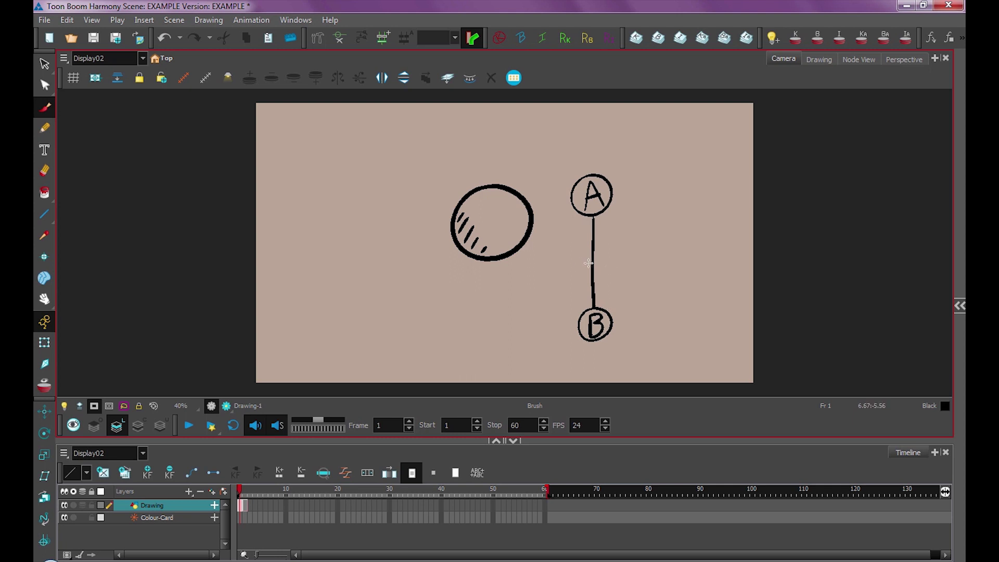
{"action": "mouse_move", "coordinate": [577, 263]}
{"action": "left_mouse_down"}
{"action": "mouse_move", "coordinate": [621, 263]}
{"action": "mouse_move", "coordinate": [634, 246]}
{"action": "mouse_move", "coordinate": [640, 267]}
{"action": "left_mouse_up"}
{"action": "left_click_drag", "start_coordinate": [631, 260], "coordinate": [649, 270]}
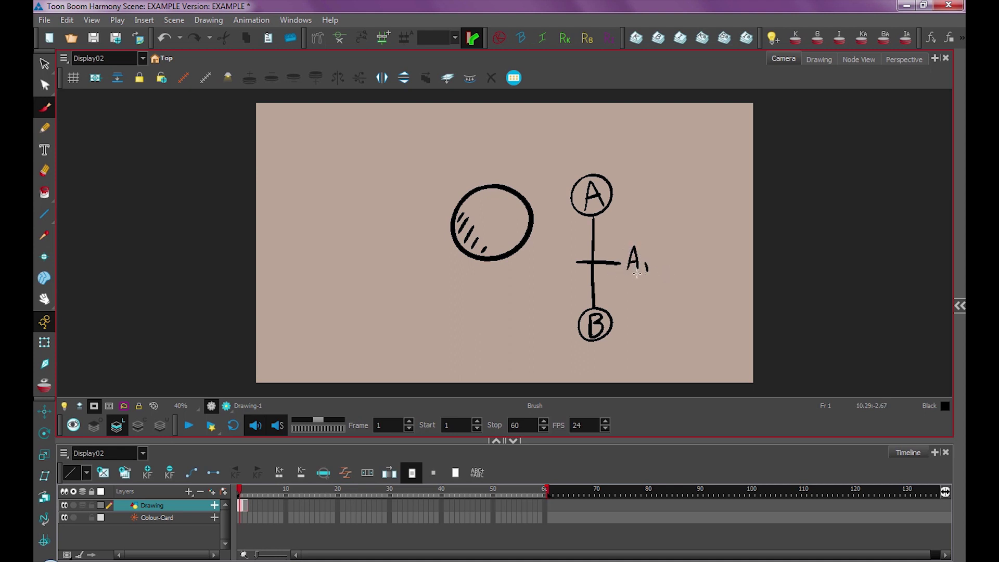
{"action": "left_click_drag", "start_coordinate": [621, 275], "coordinate": [661, 276]}
Create an empty drawing at frame 2 with onion skin turned on.
{"action": "left_click", "coordinate": [245, 505]}
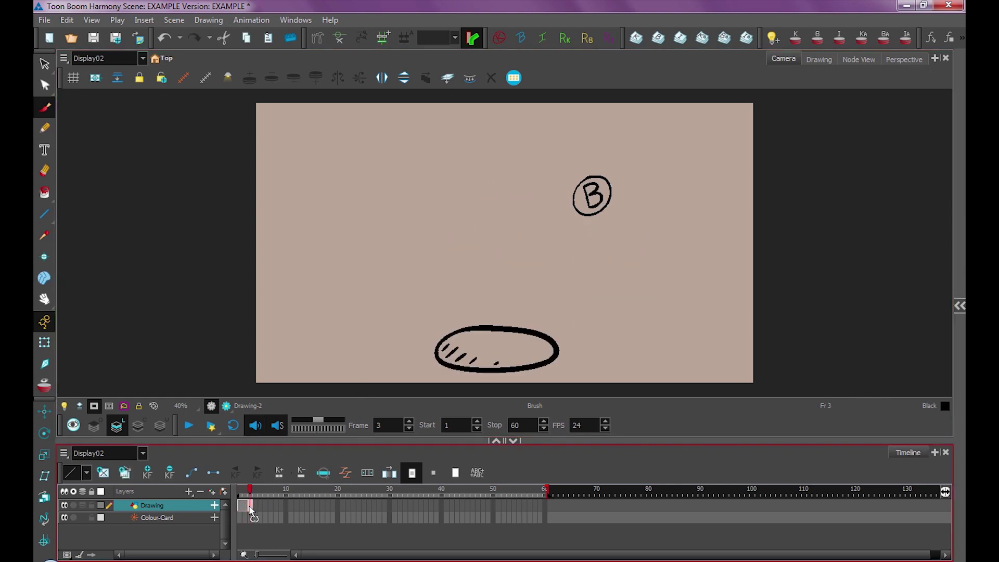
{"action": "left_click", "coordinate": [245, 505]}
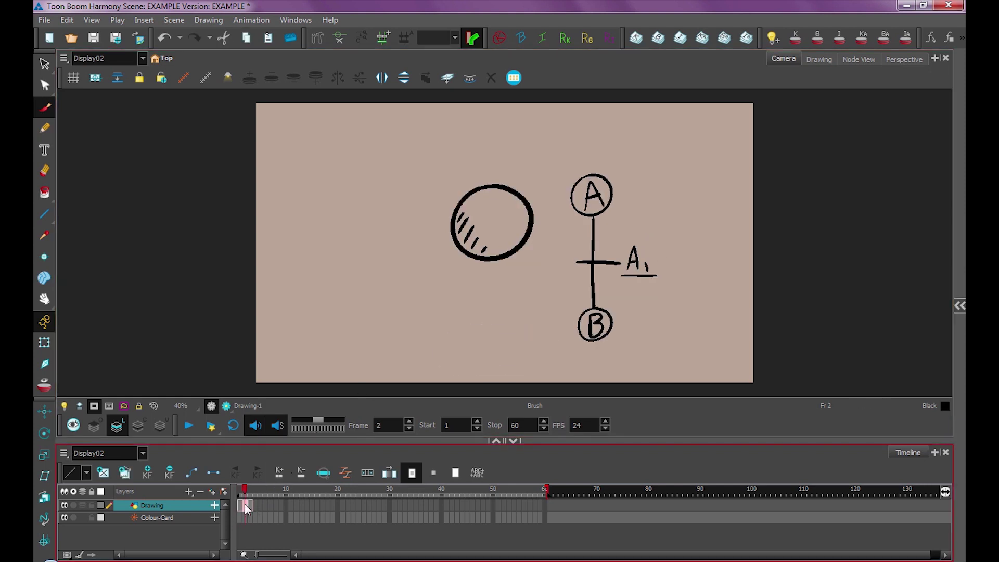
{"action": "left_click", "coordinate": [103, 474]}
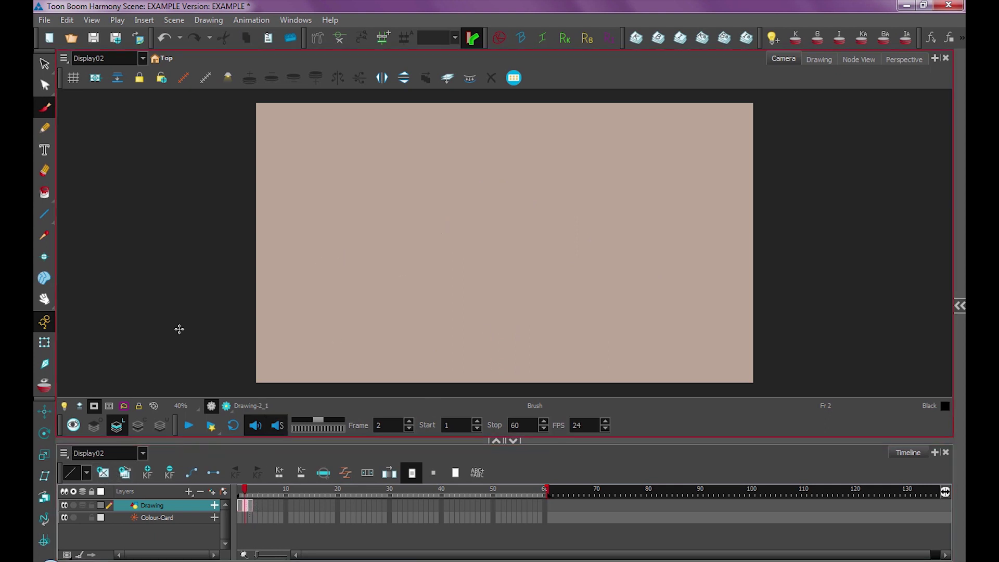
{"action": "left_click", "coordinate": [45, 385]}
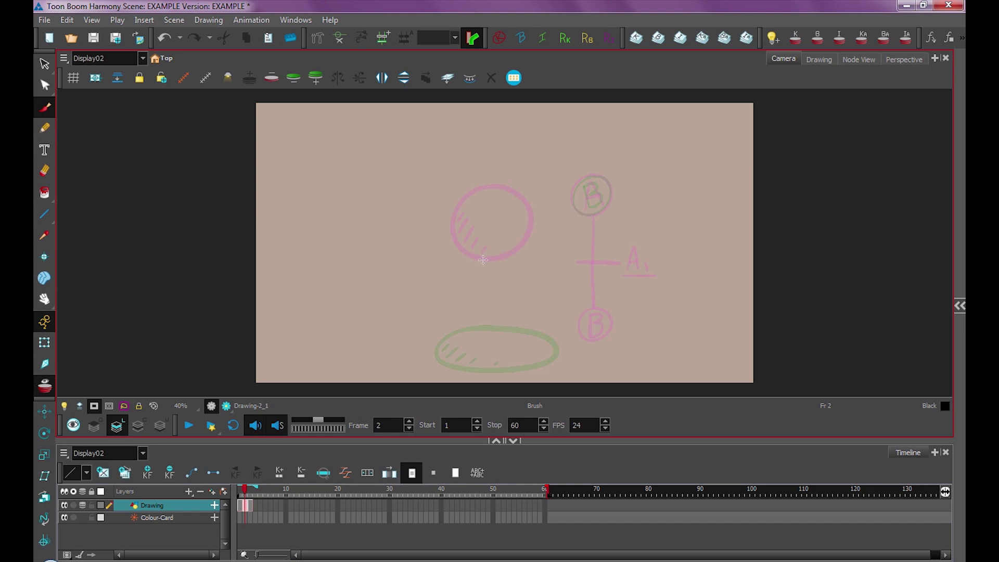
Draw the hatched ball midway between A and B, label it A1, and hide onion skin.
{"action": "mouse_move", "coordinate": [486, 247]}
{"action": "left_mouse_down"}
{"action": "mouse_move", "coordinate": [512, 248]}
{"action": "mouse_move", "coordinate": [477, 257]}
{"action": "mouse_move", "coordinate": [463, 283]}
{"action": "left_mouse_up"}
{"action": "left_click_drag", "start_coordinate": [473, 284], "coordinate": [466, 296]}
{"action": "mouse_move", "coordinate": [582, 209]}
{"action": "left_mouse_down"}
{"action": "mouse_move", "coordinate": [591, 189]}
{"action": "mouse_move", "coordinate": [598, 211]}
{"action": "left_mouse_up"}
{"action": "mouse_move", "coordinate": [585, 202]}
{"action": "left_mouse_down"}
{"action": "mouse_move", "coordinate": [599, 201]}
{"action": "mouse_move", "coordinate": [611, 219]}
{"action": "left_mouse_up"}
{"action": "left_click", "coordinate": [248, 492]}
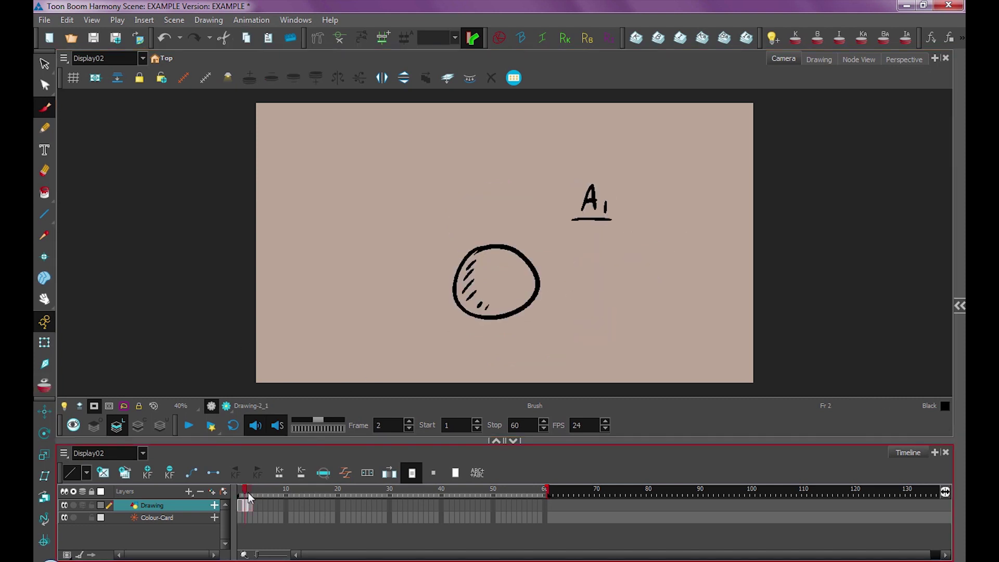
{"action": "left_click", "coordinate": [241, 493]}
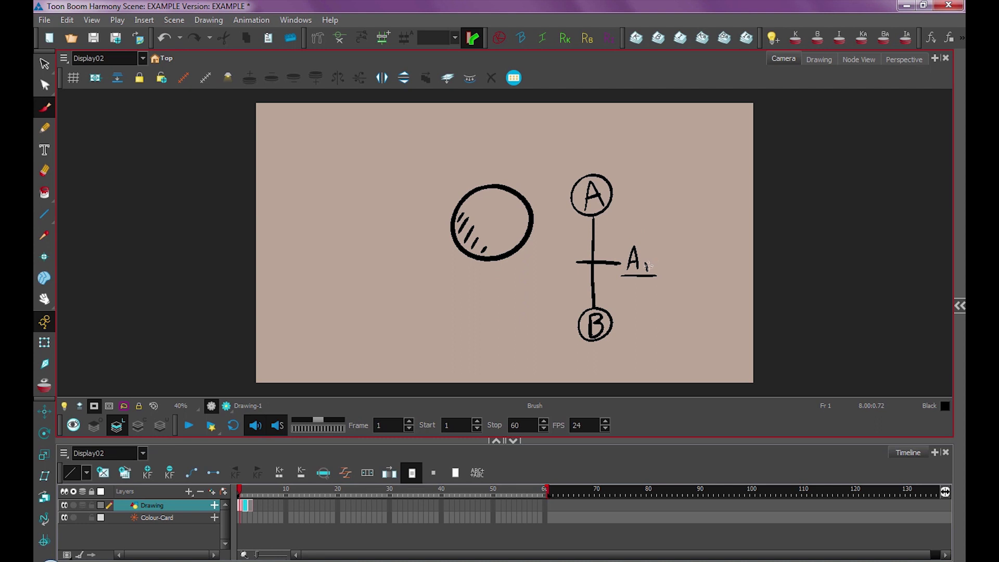
Draw an arc from A to B, add an upper A1 tick, and change the middle label to A2.
{"action": "mouse_move", "coordinate": [622, 189]}
{"action": "left_mouse_down"}
{"action": "mouse_move", "coordinate": [686, 231]}
{"action": "mouse_move", "coordinate": [661, 261]}
{"action": "mouse_move", "coordinate": [687, 276]}
{"action": "mouse_move", "coordinate": [675, 306]}
{"action": "mouse_move", "coordinate": [624, 324]}
{"action": "left_mouse_up"}
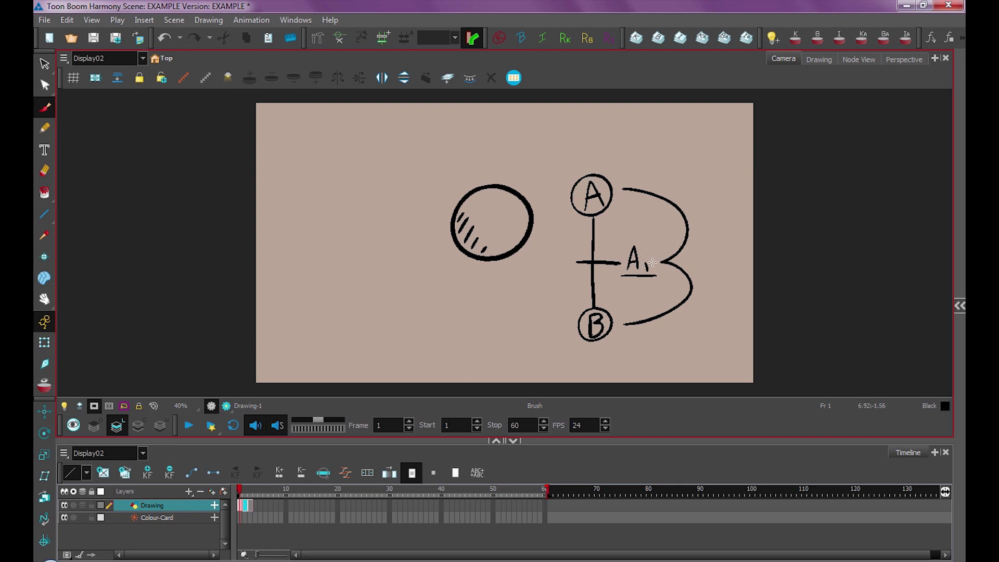
{"action": "left_click_drag", "start_coordinate": [581, 232], "coordinate": [607, 233]}
{"action": "left_click_drag", "start_coordinate": [644, 264], "coordinate": [652, 270]}
{"action": "mouse_move", "coordinate": [614, 233]}
{"action": "left_mouse_down"}
{"action": "mouse_move", "coordinate": [616, 224]}
{"action": "mouse_move", "coordinate": [622, 236]}
{"action": "mouse_move", "coordinate": [630, 232]}
{"action": "left_mouse_up"}
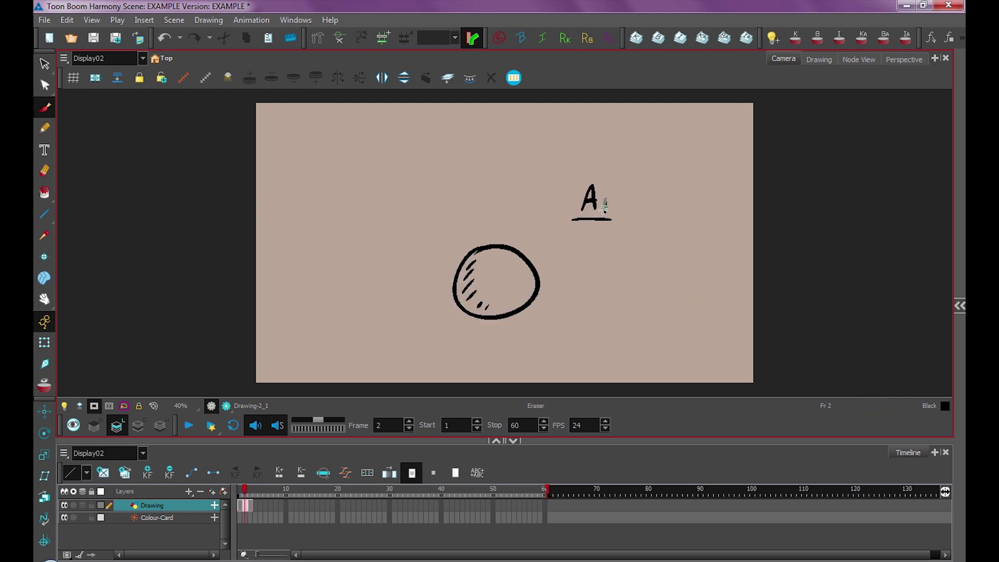
Relabel the frame 2 ball drawing A2 and draw an arc from A to the A2 tick.
{"action": "left_click_drag", "start_coordinate": [604, 208], "coordinate": [613, 213]}
{"action": "left_click", "coordinate": [240, 506]}
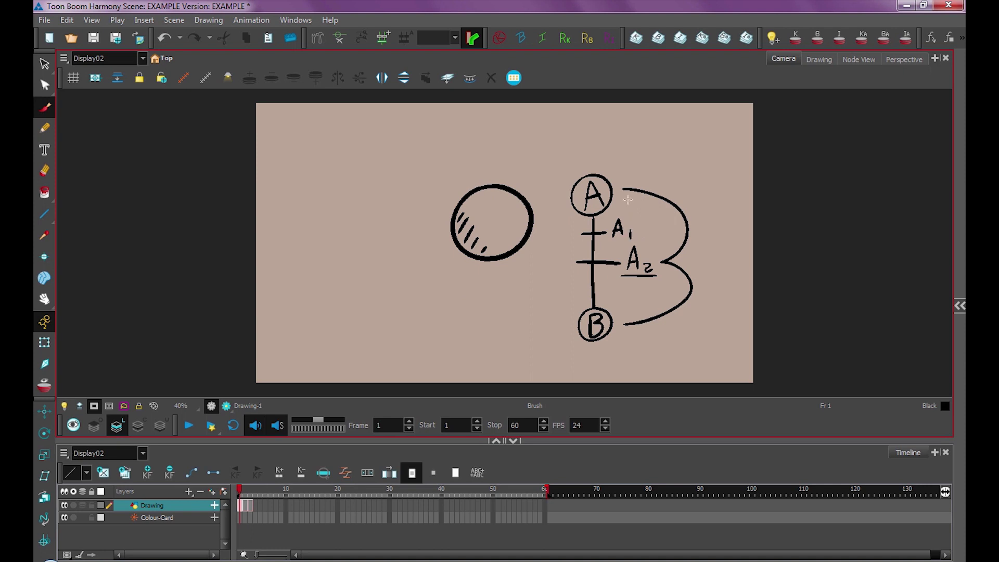
{"action": "mouse_move", "coordinate": [622, 196]}
{"action": "left_mouse_down"}
{"action": "mouse_move", "coordinate": [646, 205]}
{"action": "mouse_move", "coordinate": [649, 225]}
{"action": "mouse_move", "coordinate": [638, 231]}
{"action": "mouse_move", "coordinate": [655, 258]}
{"action": "left_mouse_up"}
Create a new frame 2 drawing of a hatched ball labelled A1 over the onion skin.
{"action": "left_click", "coordinate": [241, 507]}
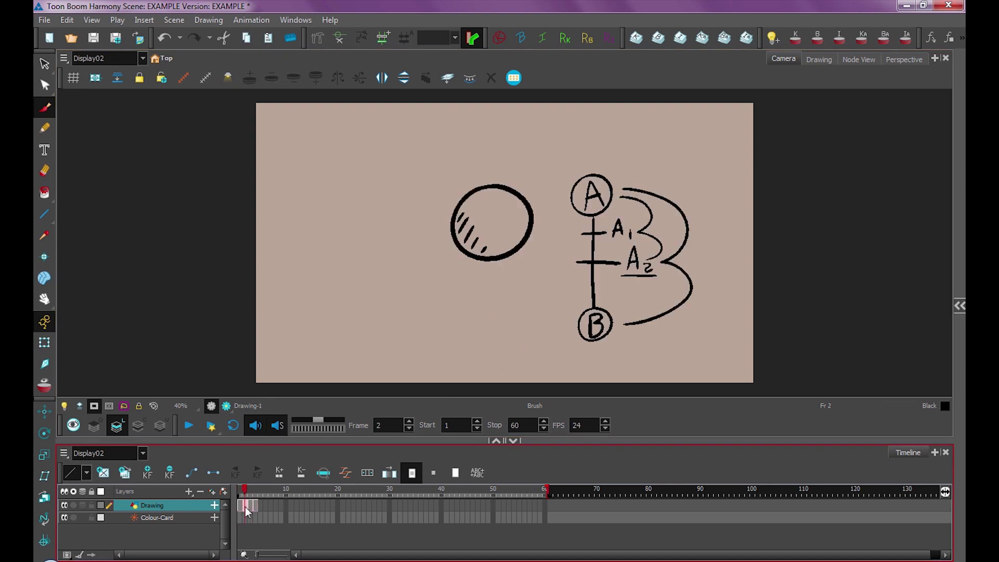
{"action": "left_click", "coordinate": [103, 474]}
{"action": "left_click", "coordinate": [124, 406]}
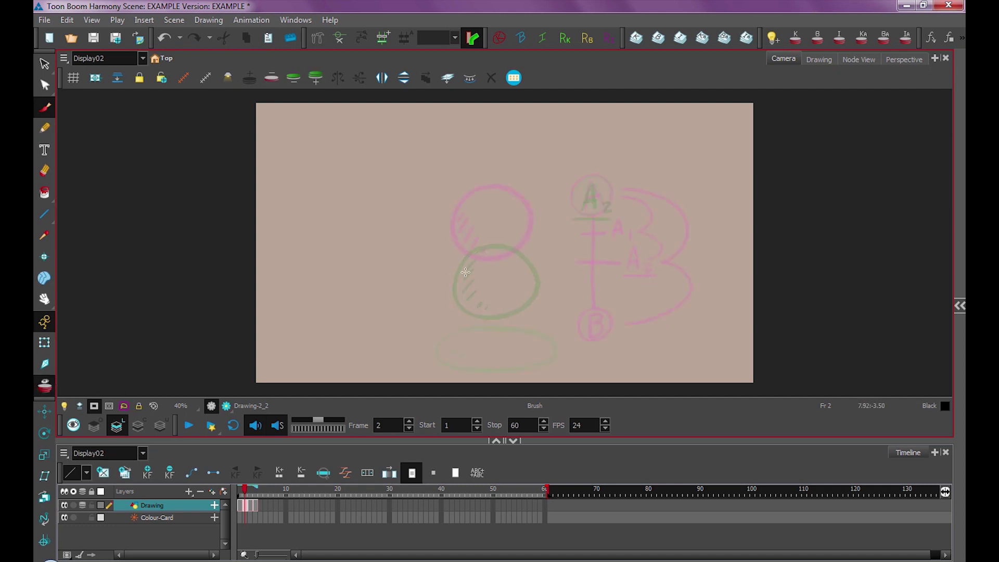
{"action": "mouse_move", "coordinate": [490, 209]}
{"action": "left_mouse_down"}
{"action": "mouse_move", "coordinate": [483, 287]}
{"action": "mouse_move", "coordinate": [526, 276]}
{"action": "mouse_move", "coordinate": [533, 255]}
{"action": "mouse_move", "coordinate": [522, 221]}
{"action": "mouse_move", "coordinate": [501, 209]}
{"action": "mouse_move", "coordinate": [462, 240]}
{"action": "left_mouse_up"}
{"action": "left_click_drag", "start_coordinate": [455, 243], "coordinate": [472, 264]}
{"action": "left_click_drag", "start_coordinate": [465, 262], "coordinate": [480, 270]}
{"action": "left_click_drag", "start_coordinate": [582, 209], "coordinate": [599, 210]}
{"action": "left_click_drag", "start_coordinate": [605, 203], "coordinate": [605, 211]}
Hide the onion skin, undo the arrow sketch beside the ball, and return to frame 2.
{"action": "left_click", "coordinate": [242, 500]}
{"action": "key", "text": "period"}
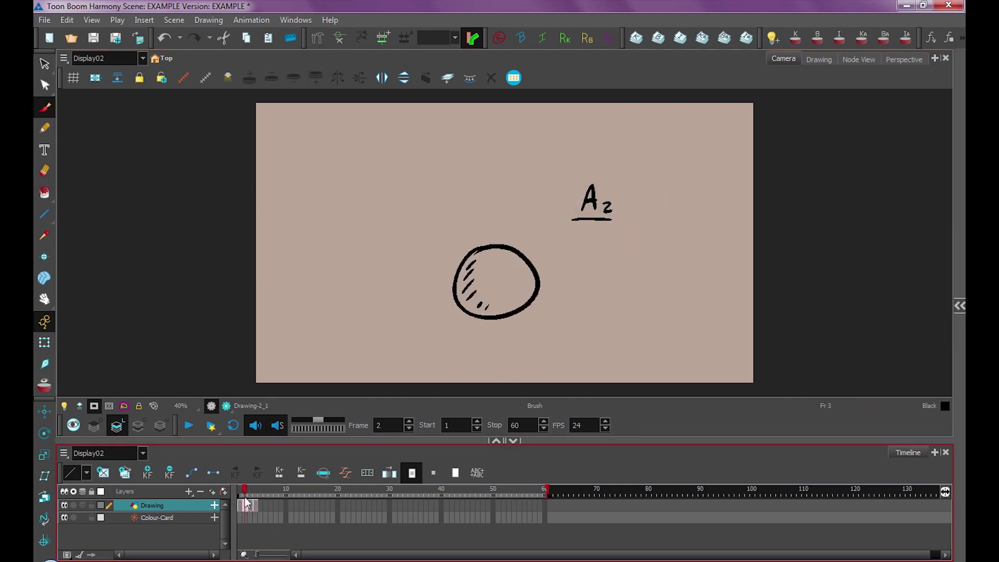
{"action": "key", "text": "comma"}
{"action": "key", "text": "comma"}
{"action": "mouse_move", "coordinate": [393, 203]}
{"action": "left_mouse_down"}
{"action": "mouse_move", "coordinate": [401, 208]}
{"action": "mouse_move", "coordinate": [397, 350]}
{"action": "mouse_move", "coordinate": [413, 320]}
{"action": "left_mouse_up"}
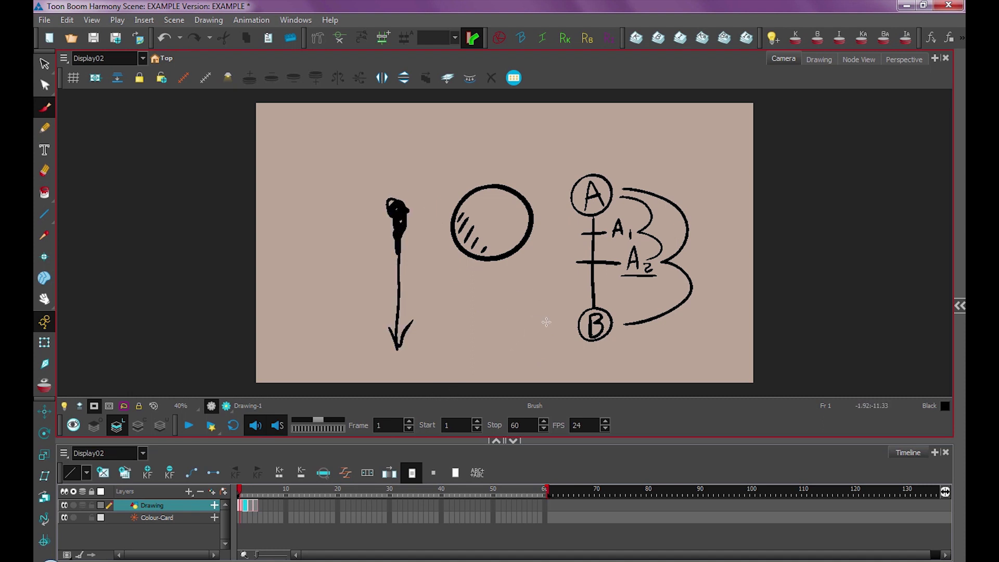
{"action": "key", "text": "ctrl+z"}
{"action": "key", "text": "ctrl+z"}
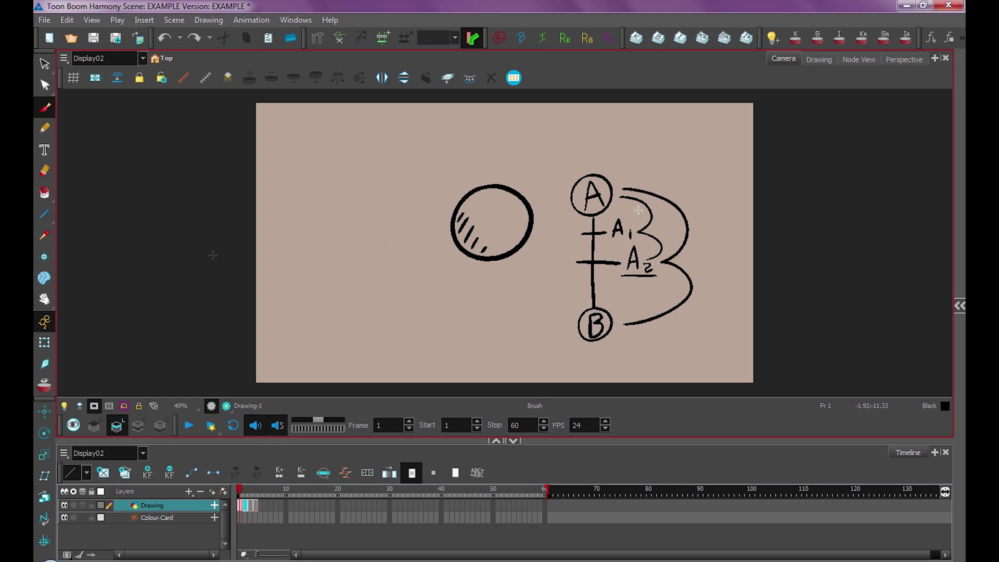
{"action": "left_click", "coordinate": [45, 63]}
{"action": "left_click", "coordinate": [247, 506]}
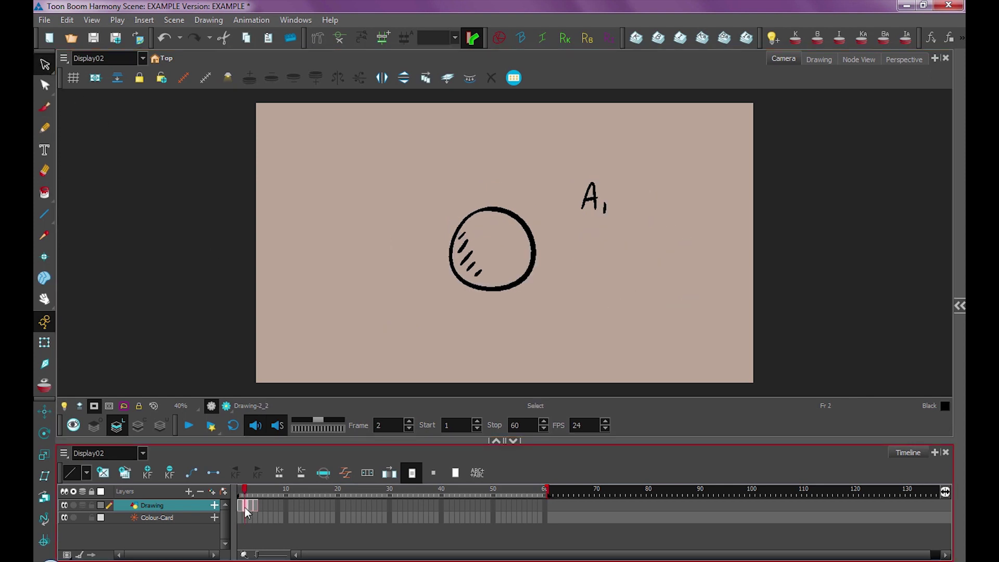
Add a new lower tick on the chart line and relabel the ticks with small As.
{"action": "left_click", "coordinate": [45, 106]}
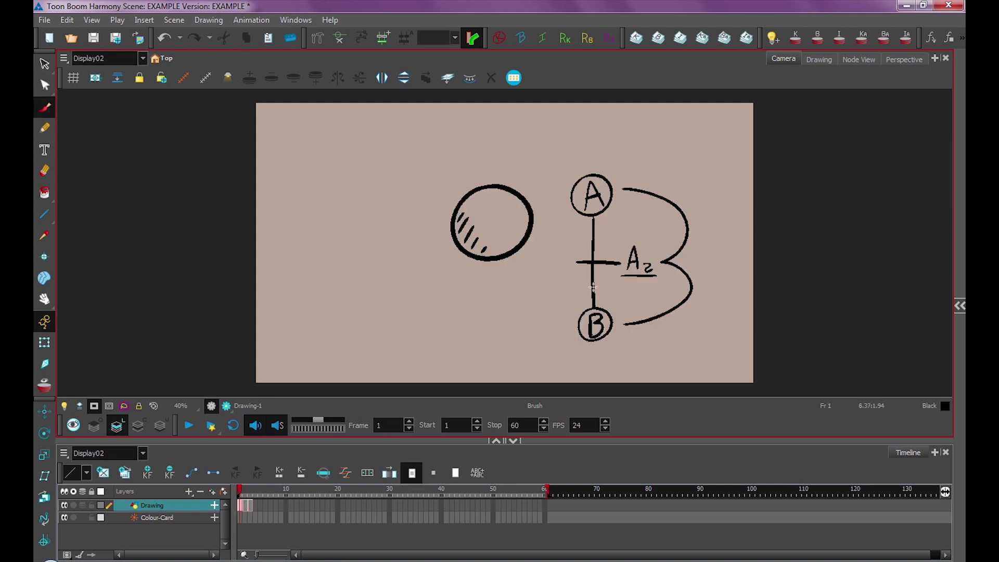
{"action": "left_click_drag", "start_coordinate": [583, 288], "coordinate": [607, 289]}
{"action": "left_click_drag", "start_coordinate": [647, 262], "coordinate": [653, 272]}
{"action": "mouse_move", "coordinate": [612, 297]}
{"action": "left_mouse_down"}
{"action": "mouse_move", "coordinate": [617, 285]}
{"action": "mouse_move", "coordinate": [637, 300]}
{"action": "left_mouse_up"}
{"action": "key", "text": "ctrl+z"}
{"action": "key", "text": "ctrl+z"}
{"action": "key", "text": "ctrl+z"}
{"action": "left_click_drag", "start_coordinate": [558, 295], "coordinate": [576, 299]}
Draw spacing arcs inside the B curve and preview the ball across neighbouring frames.
{"action": "mouse_move", "coordinate": [657, 265]}
{"action": "left_mouse_down"}
{"action": "mouse_move", "coordinate": [675, 283]}
{"action": "mouse_move", "coordinate": [634, 314]}
{"action": "mouse_move", "coordinate": [654, 307]}
{"action": "left_mouse_up"}
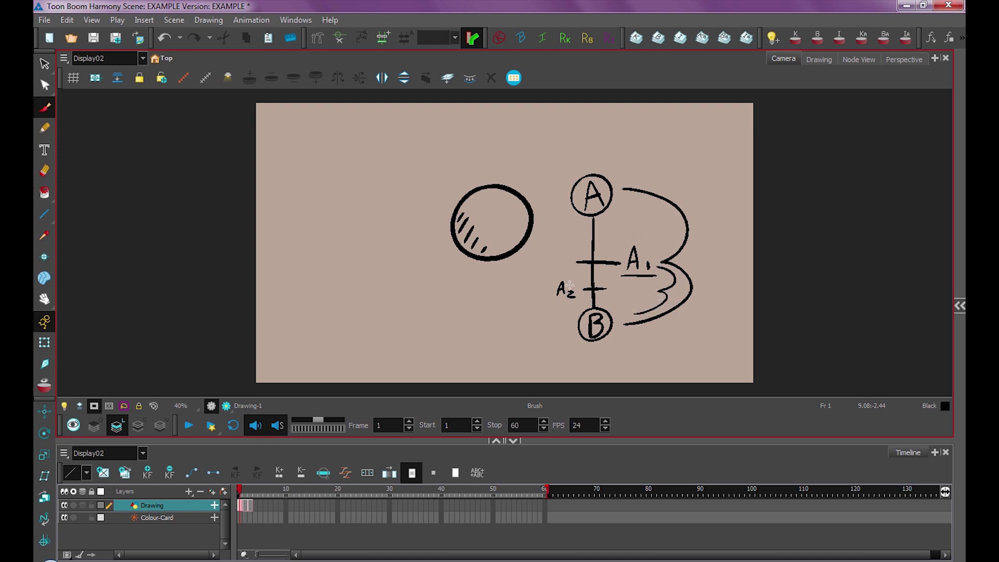
{"action": "left_click", "coordinate": [245, 504]}
{"action": "left_click_drag", "start_coordinate": [250, 504], "coordinate": [246, 505]}
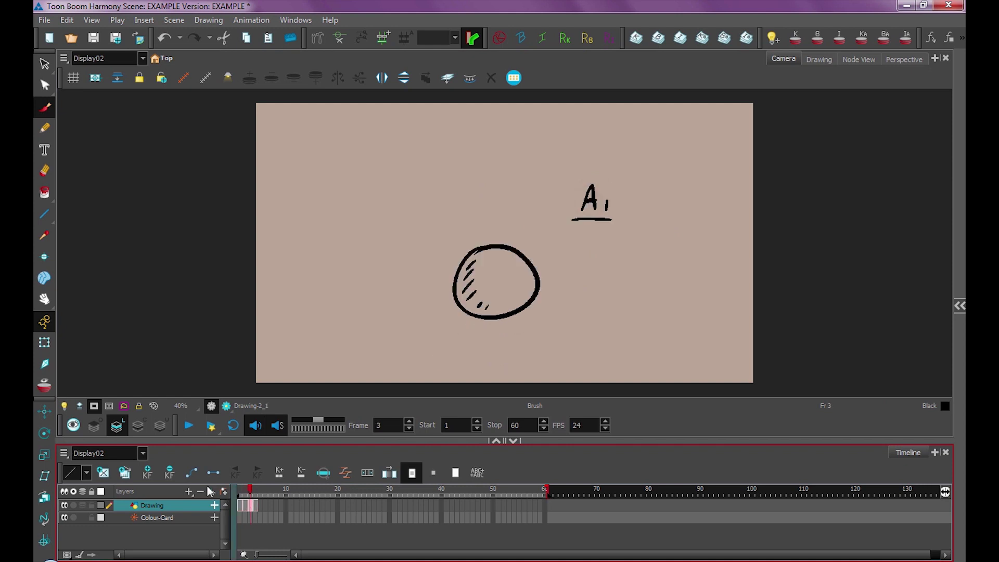
Create a new frame 3 drawing with an A2 label and a squashed hatched oval ball.
{"action": "left_click", "coordinate": [102, 473]}
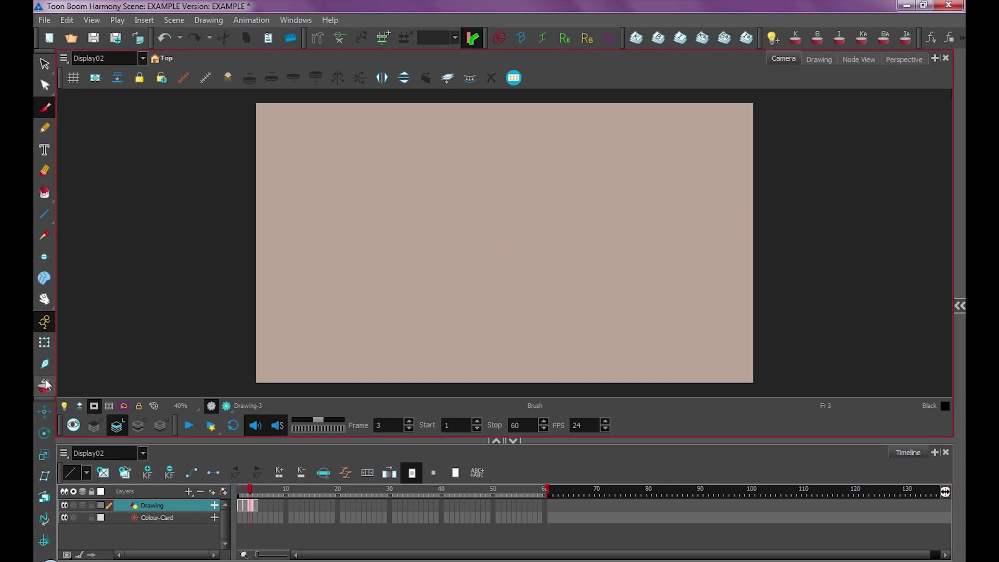
{"action": "mouse_move", "coordinate": [588, 210]}
{"action": "left_mouse_down"}
{"action": "mouse_move", "coordinate": [595, 186]}
{"action": "mouse_move", "coordinate": [592, 205]}
{"action": "mouse_move", "coordinate": [616, 213]}
{"action": "left_mouse_up"}
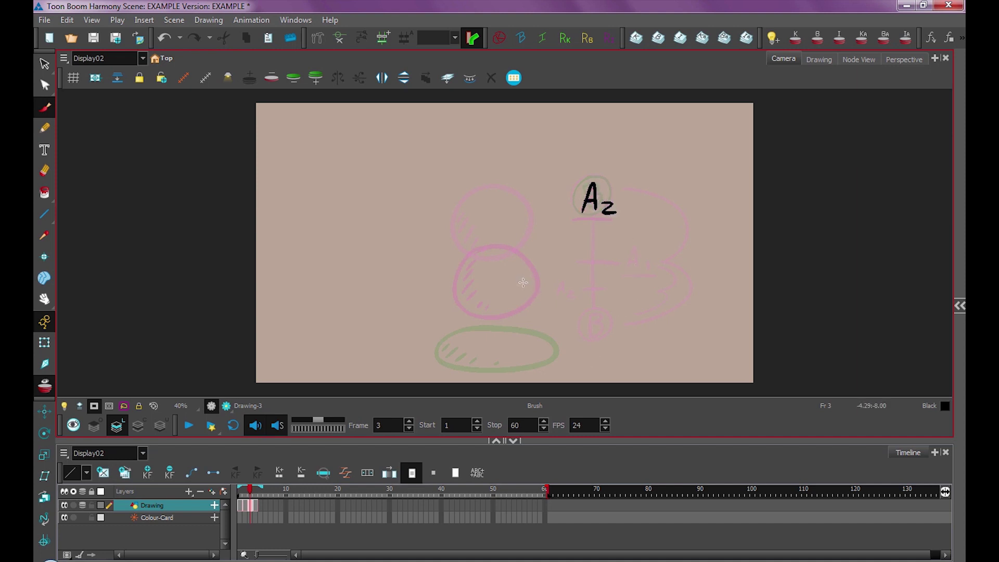
{"action": "mouse_move", "coordinate": [483, 284]}
{"action": "left_mouse_down"}
{"action": "mouse_move", "coordinate": [469, 289]}
{"action": "mouse_move", "coordinate": [450, 328]}
{"action": "mouse_move", "coordinate": [464, 300]}
{"action": "mouse_move", "coordinate": [482, 321]}
{"action": "left_mouse_up"}
Preview frames 1 to 3, label the lower chart tick A3, and return to frame 3.
{"action": "left_click", "coordinate": [234, 498]}
{"action": "mouse_move", "coordinate": [234, 498]}
{"action": "left_mouse_down"}
{"action": "mouse_move", "coordinate": [257, 510]}
{"action": "mouse_move", "coordinate": [239, 506]}
{"action": "left_mouse_up"}
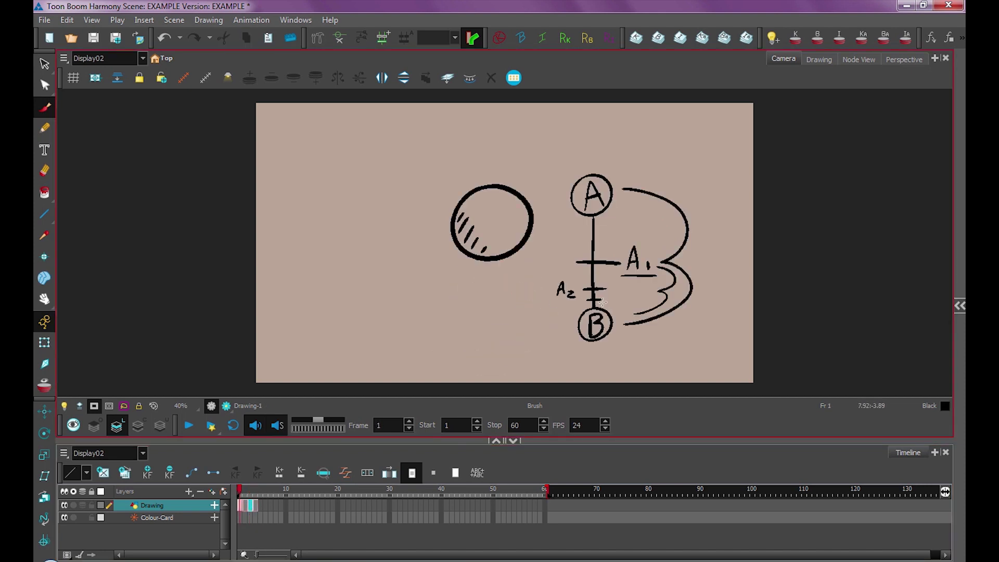
{"action": "mouse_move", "coordinate": [604, 306]}
{"action": "left_mouse_down"}
{"action": "mouse_move", "coordinate": [627, 299]}
{"action": "mouse_move", "coordinate": [625, 310]}
{"action": "left_mouse_up"}
{"action": "left_click", "coordinate": [250, 509]}
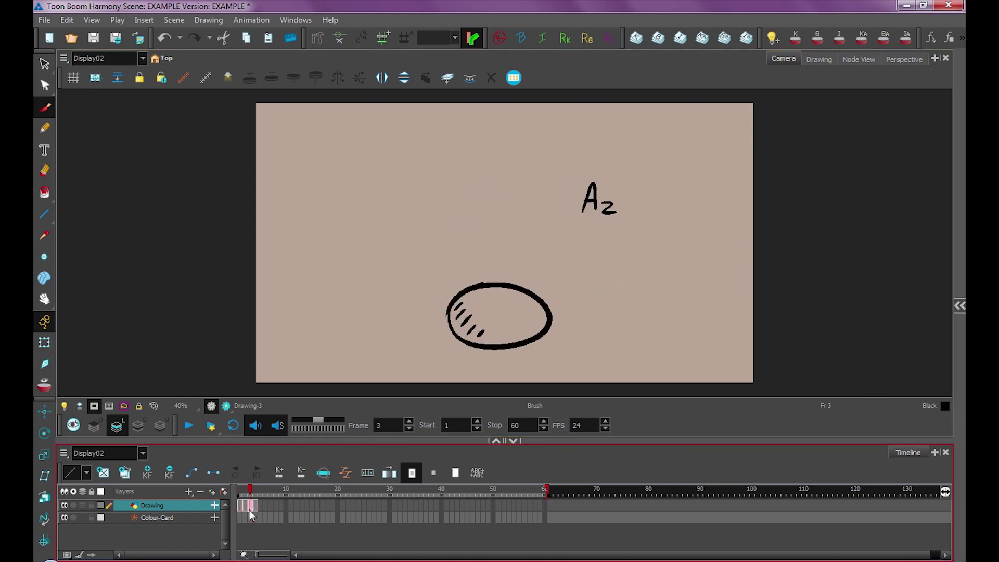
Create a new blank drawing at frame 4 with a hatched ball and its A label.
{"action": "left_click", "coordinate": [255, 505]}
{"action": "key", "text": "alt+shift+r"}
{"action": "left_click_drag", "start_coordinate": [550, 324], "coordinate": [550, 321]}
{"action": "left_click_drag", "start_coordinate": [451, 333], "coordinate": [459, 327]}
{"action": "left_click_drag", "start_coordinate": [582, 213], "coordinate": [599, 205]}
{"action": "left_click_drag", "start_coordinate": [604, 199], "coordinate": [606, 216]}
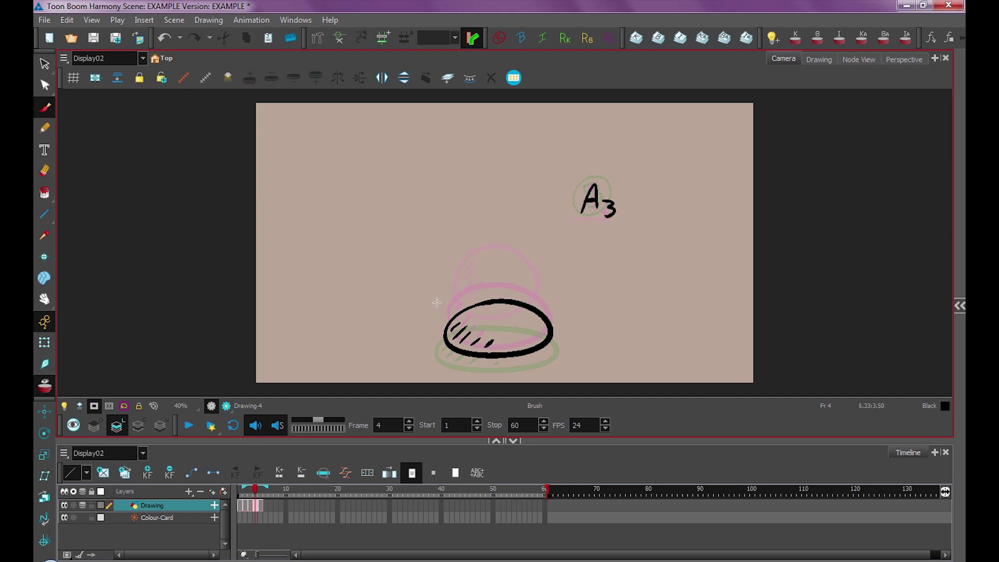
Add another tick to the frame 1 chart and erase the A1, A2 and A3 subscripts.
{"action": "left_click", "coordinate": [265, 492]}
{"action": "mouse_move", "coordinate": [240, 489]}
{"action": "left_mouse_down"}
{"action": "mouse_move", "coordinate": [261, 491]}
{"action": "mouse_move", "coordinate": [240, 491]}
{"action": "left_mouse_up"}
{"action": "left_click_drag", "start_coordinate": [252, 494], "coordinate": [238, 499]}
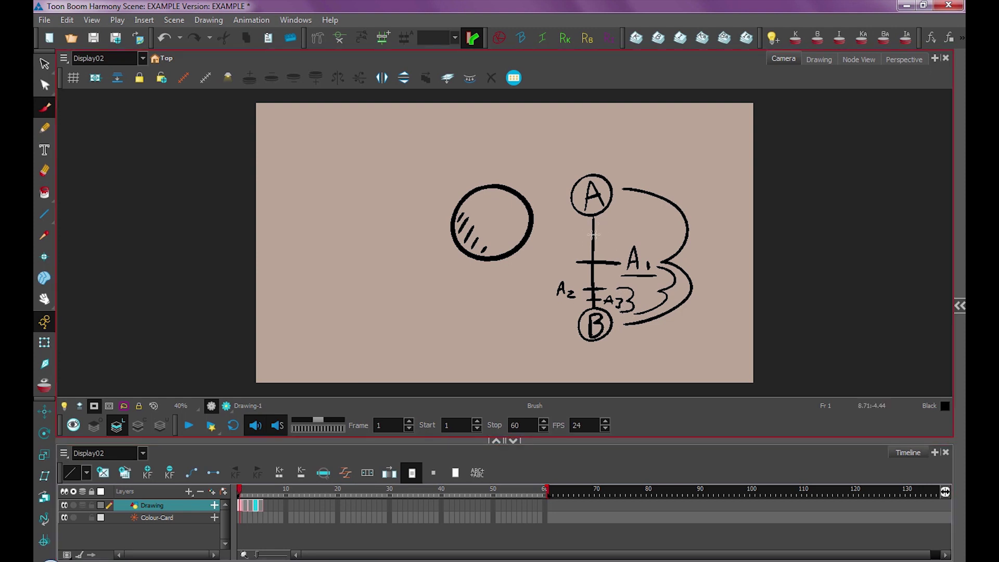
{"action": "left_click_drag", "start_coordinate": [581, 235], "coordinate": [618, 233]}
{"action": "key", "text": "alt+e"}
{"action": "left_click_drag", "start_coordinate": [649, 259], "coordinate": [651, 268]}
{"action": "mouse_move", "coordinate": [618, 298]}
{"action": "left_mouse_down"}
{"action": "mouse_move", "coordinate": [620, 307]}
{"action": "mouse_move", "coordinate": [571, 294]}
{"action": "left_mouse_up"}
Rewrite the chart labels as A1–A5 and draw the connecting spacing arcs.
{"action": "key", "text": "alt+b"}
{"action": "mouse_move", "coordinate": [558, 247]}
{"action": "left_mouse_down"}
{"action": "mouse_move", "coordinate": [623, 226]}
{"action": "mouse_move", "coordinate": [578, 248]}
{"action": "left_mouse_up"}
{"action": "left_click_drag", "start_coordinate": [643, 262], "coordinate": [648, 271]}
{"action": "left_click_drag", "start_coordinate": [573, 288], "coordinate": [573, 296]}
{"action": "left_click_drag", "start_coordinate": [621, 298], "coordinate": [618, 307]}
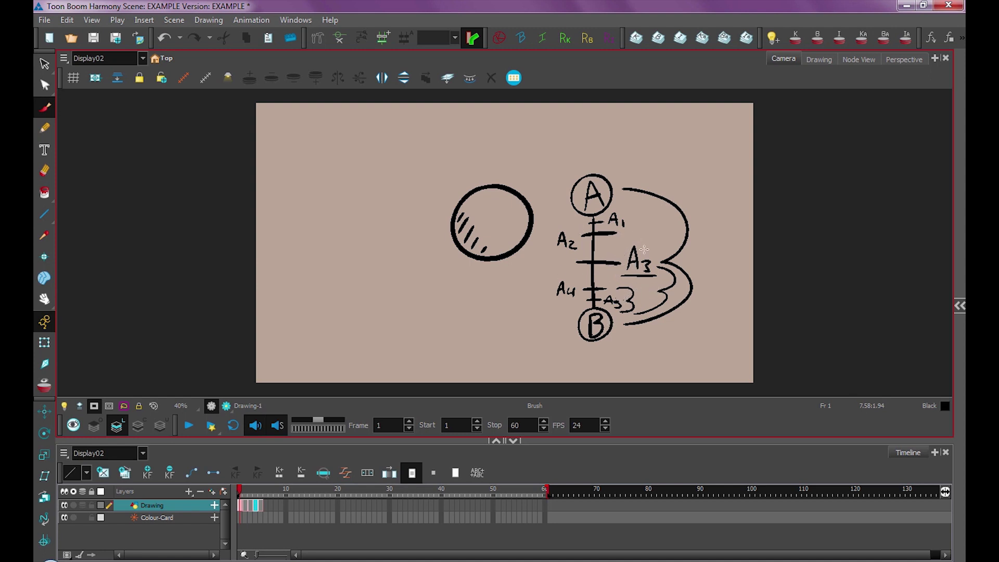
{"action": "mouse_move", "coordinate": [645, 255]}
{"action": "left_mouse_down"}
{"action": "mouse_move", "coordinate": [632, 233]}
{"action": "mouse_move", "coordinate": [652, 224]}
{"action": "mouse_move", "coordinate": [650, 208]}
{"action": "mouse_move", "coordinate": [615, 194]}
{"action": "left_mouse_up"}
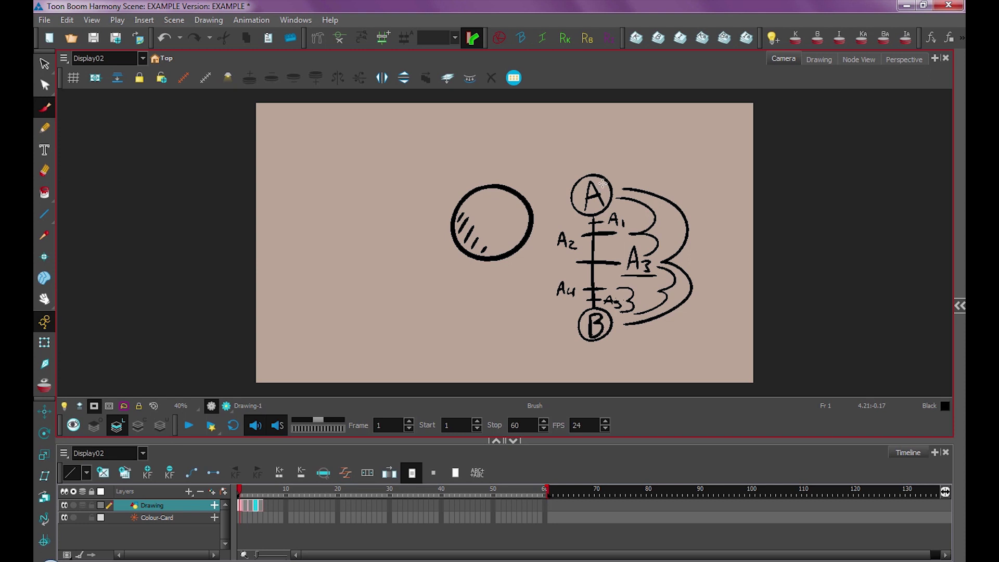
{"action": "mouse_move", "coordinate": [632, 230]}
{"action": "left_mouse_down"}
{"action": "mouse_move", "coordinate": [642, 221]}
{"action": "mouse_move", "coordinate": [617, 203]}
{"action": "left_mouse_up"}
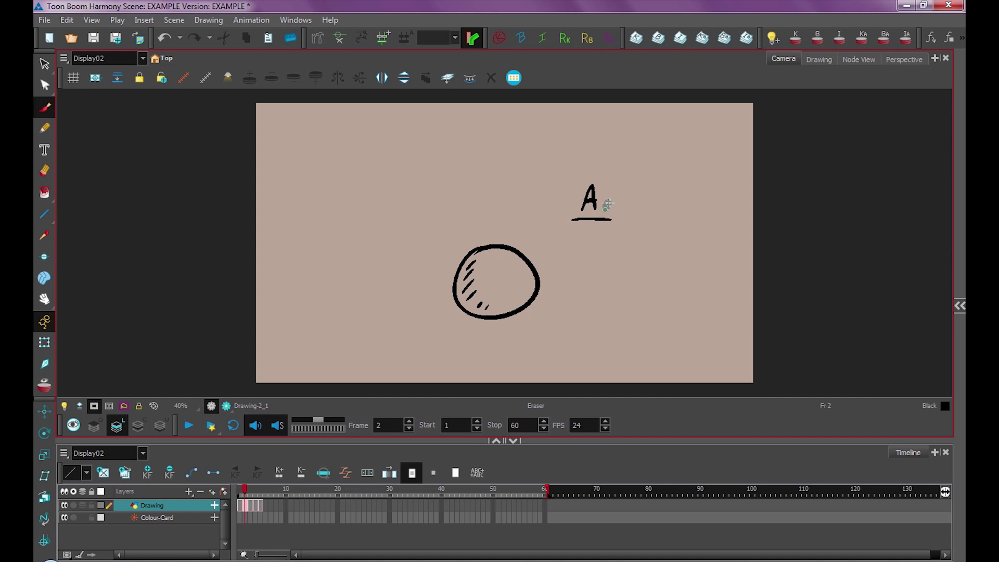
Retouch the ball's frame label, checking the frame 3 and frame 4 drawings.
{"action": "key", "text": "alt+b"}
{"action": "mouse_move", "coordinate": [602, 198]}
{"action": "left_mouse_down"}
{"action": "mouse_move", "coordinate": [612, 207]}
{"action": "mouse_move", "coordinate": [604, 210]}
{"action": "left_mouse_up"}
{"action": "left_click", "coordinate": [251, 505]}
{"action": "key", "text": "alt+e"}
{"action": "left_click", "coordinate": [256, 505]}
{"action": "key", "text": "alt+b"}
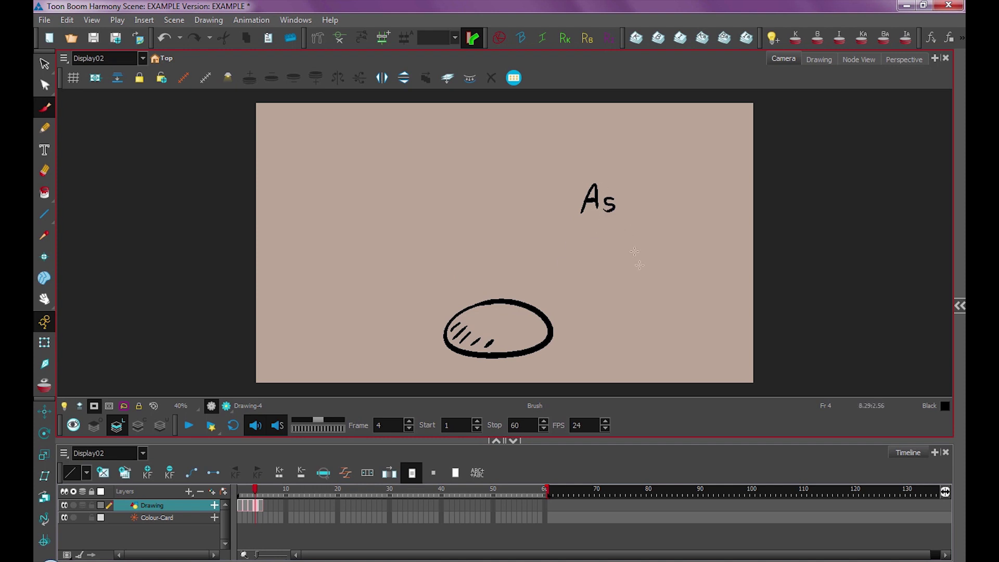
Retrace the 5 of the A5 label and preview the bounce across the frames.
{"action": "left_click_drag", "start_coordinate": [614, 204], "coordinate": [605, 209]}
{"action": "left_click_drag", "start_coordinate": [261, 507], "coordinate": [240, 504]}
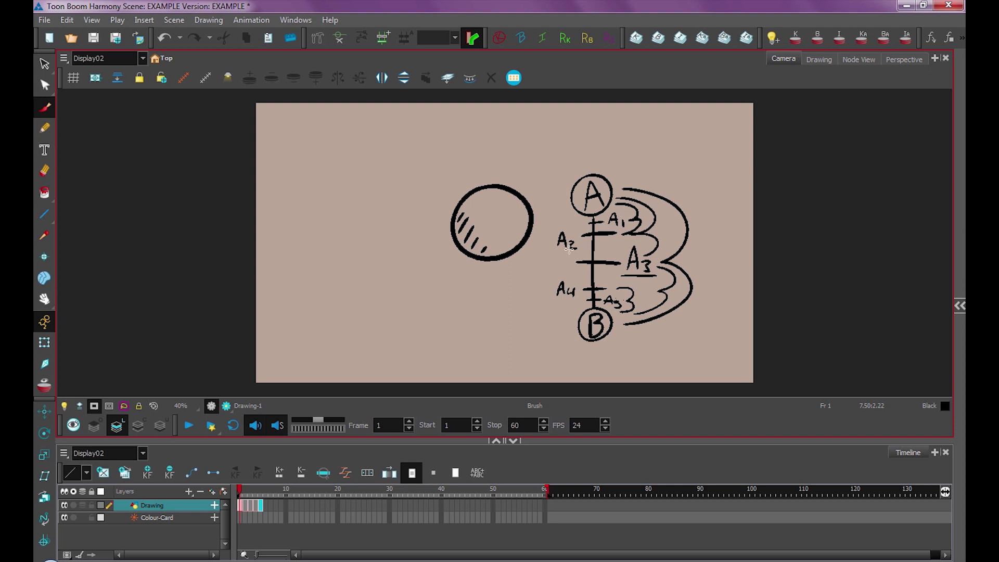
{"action": "mouse_move", "coordinate": [237, 491]}
{"action": "left_mouse_down"}
{"action": "mouse_move", "coordinate": [247, 491]}
{"action": "mouse_move", "coordinate": [237, 491]}
{"action": "left_mouse_up"}
Draw a new frame 2 ball as a hatched circle labelled A2, comparing against frame 1.
{"action": "key", "text": "period"}
{"action": "left_click_drag", "start_coordinate": [584, 210], "coordinate": [597, 210]}
{"action": "left_click_drag", "start_coordinate": [586, 201], "coordinate": [616, 211]}
{"action": "left_click_drag", "start_coordinate": [492, 210], "coordinate": [458, 249]}
{"action": "left_click_drag", "start_coordinate": [468, 247], "coordinate": [463, 260]}
{"action": "left_click_drag", "start_coordinate": [476, 258], "coordinate": [471, 268]}
{"action": "left_click_drag", "start_coordinate": [484, 267], "coordinate": [480, 273]}
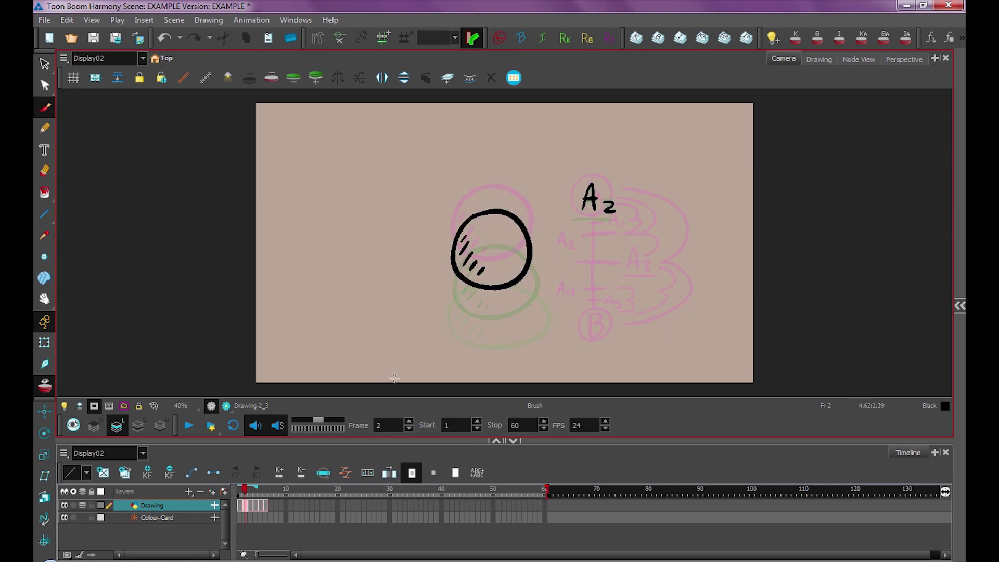
{"action": "key", "text": "comma"}
{"action": "key", "text": "period"}
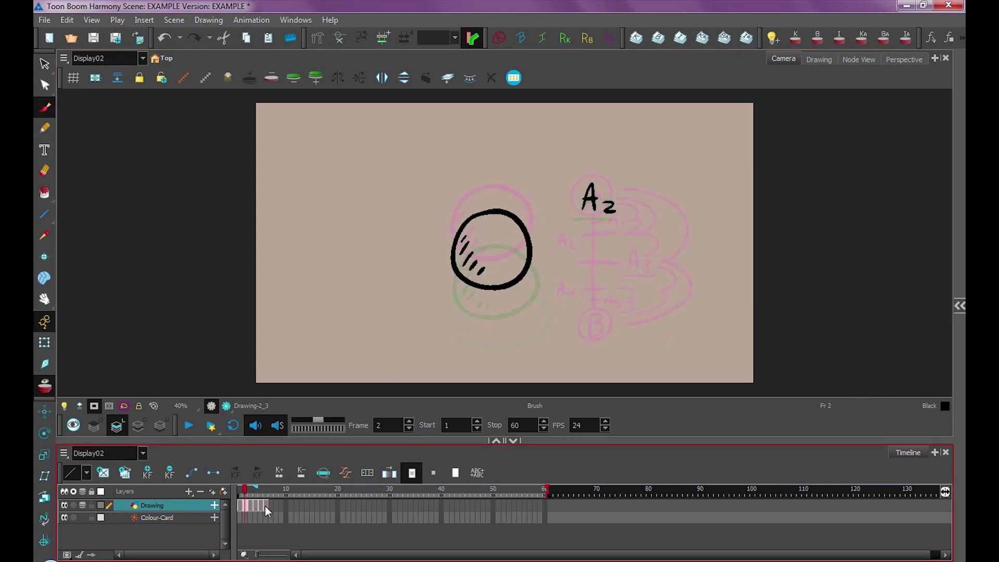
{"action": "key", "text": "comma"}
Draw a spacing arc on the A1 drawing.
{"action": "left_click_drag", "start_coordinate": [493, 197], "coordinate": [457, 227]}
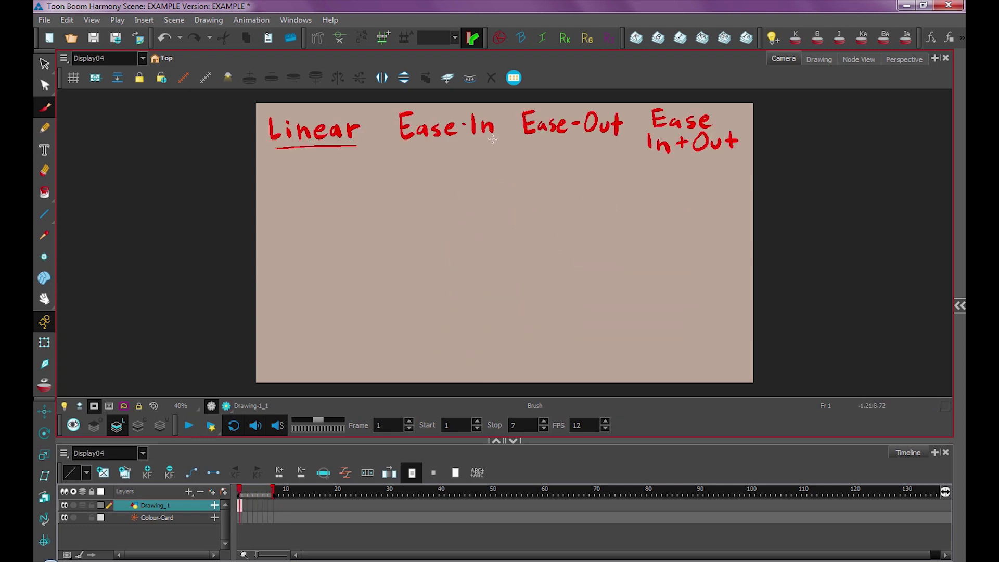
Underline the Ease-In, Ease-Out and In+Out headings in red.
{"action": "left_click_drag", "start_coordinate": [495, 142], "coordinate": [394, 145]}
{"action": "left_click_drag", "start_coordinate": [619, 141], "coordinate": [525, 144]}
{"action": "left_click_drag", "start_coordinate": [738, 156], "coordinate": [637, 157]}
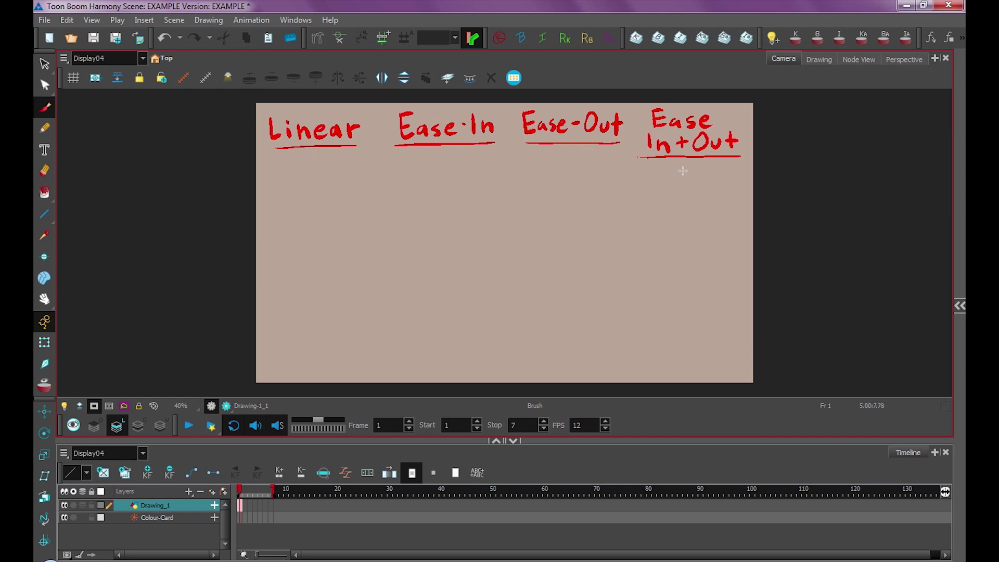
Sketch a two-headed curved arrow from Ease-In to Ease-Out, then undo it.
{"action": "mouse_move", "coordinate": [454, 158]}
{"action": "left_mouse_down"}
{"action": "mouse_move", "coordinate": [479, 193]}
{"action": "mouse_move", "coordinate": [565, 183]}
{"action": "mouse_move", "coordinate": [588, 168]}
{"action": "left_mouse_up"}
{"action": "left_click_drag", "start_coordinate": [449, 166], "coordinate": [471, 162]}
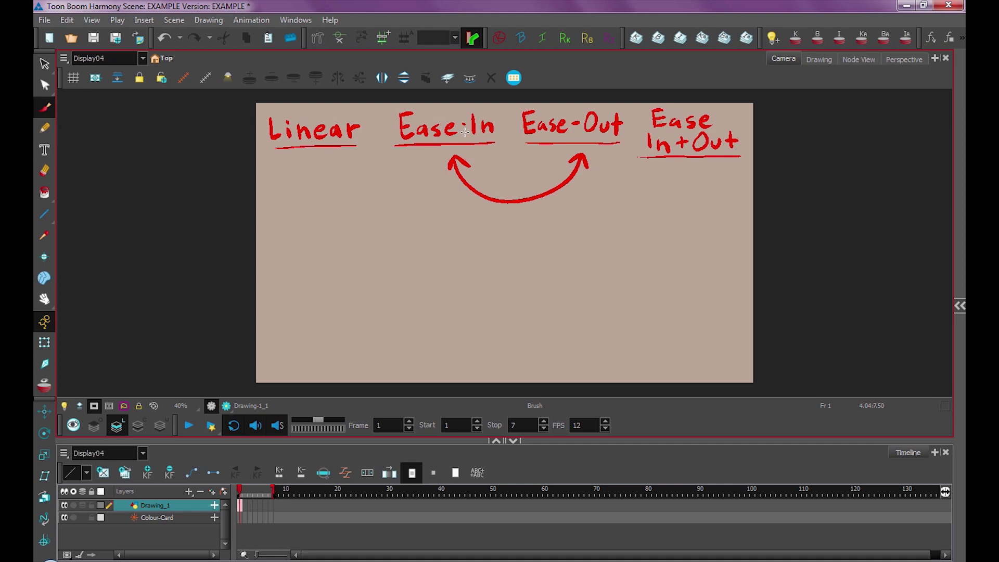
{"action": "key", "text": "ctrl+z"}
{"action": "key", "text": "ctrl+z"}
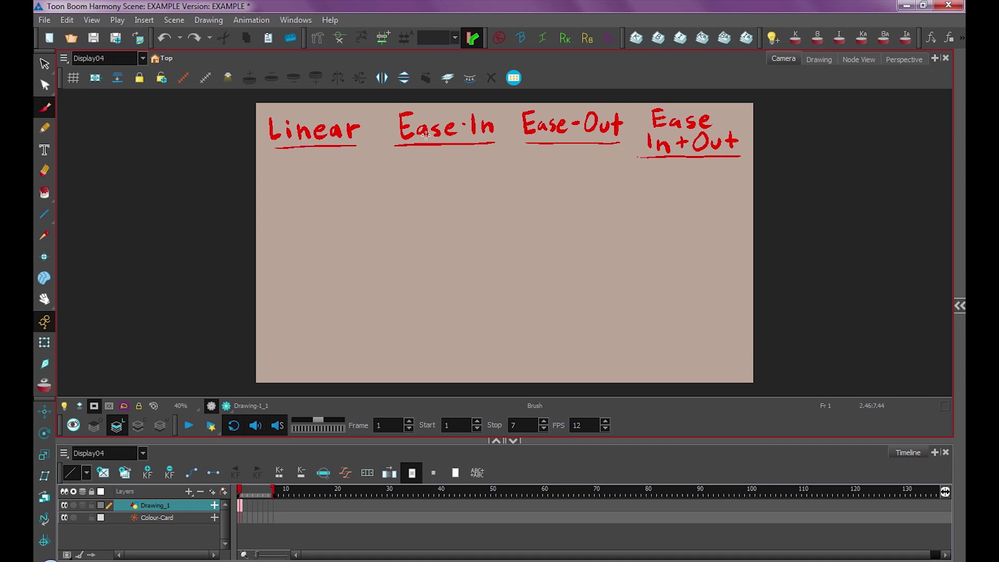
Draw the Ease-In chart with ticks bunched near the top.
{"action": "left_click_drag", "start_coordinate": [434, 190], "coordinate": [450, 189]}
{"action": "left_click_drag", "start_coordinate": [435, 294], "coordinate": [458, 296]}
{"action": "mouse_move", "coordinate": [443, 293]}
{"action": "left_mouse_down"}
{"action": "mouse_move", "coordinate": [440, 192]}
{"action": "mouse_move", "coordinate": [450, 193]}
{"action": "left_mouse_up"}
{"action": "left_click_drag", "start_coordinate": [433, 199], "coordinate": [452, 204]}
{"action": "mouse_move", "coordinate": [433, 210]}
{"action": "left_mouse_down"}
{"action": "mouse_move", "coordinate": [451, 211]}
{"action": "mouse_move", "coordinate": [456, 227]}
{"action": "left_mouse_up"}
{"action": "left_click_drag", "start_coordinate": [432, 259], "coordinate": [458, 259]}
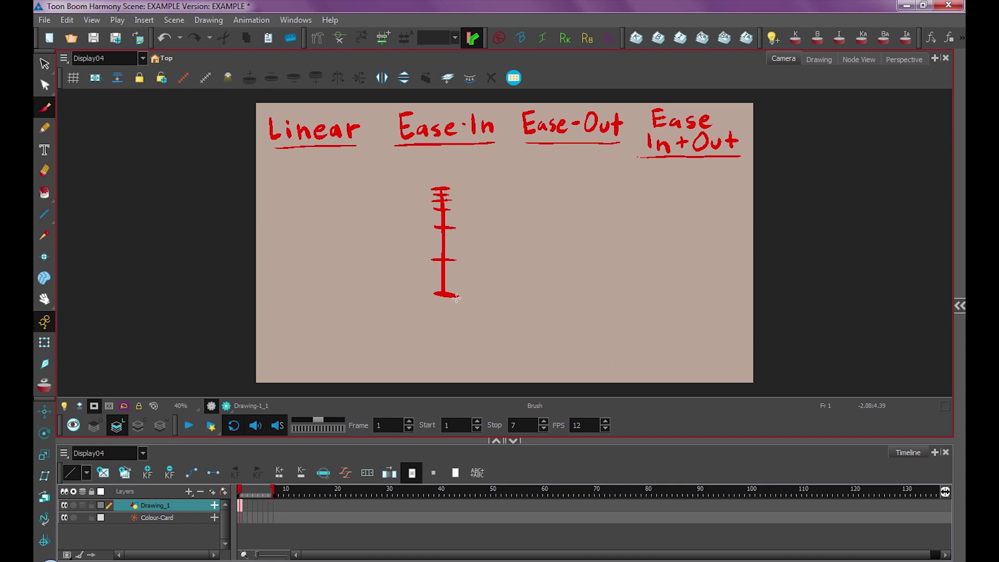
Draw the Ease-Out chart's bars and line with a tick high up.
{"action": "mouse_move", "coordinate": [553, 182]}
{"action": "left_mouse_down"}
{"action": "mouse_move", "coordinate": [588, 181]}
{"action": "mouse_move", "coordinate": [571, 184]}
{"action": "mouse_move", "coordinate": [573, 299]}
{"action": "left_mouse_up"}
{"action": "mouse_move", "coordinate": [561, 300]}
{"action": "left_mouse_down"}
{"action": "mouse_move", "coordinate": [586, 300]}
{"action": "mouse_move", "coordinate": [578, 252]}
{"action": "left_mouse_up"}
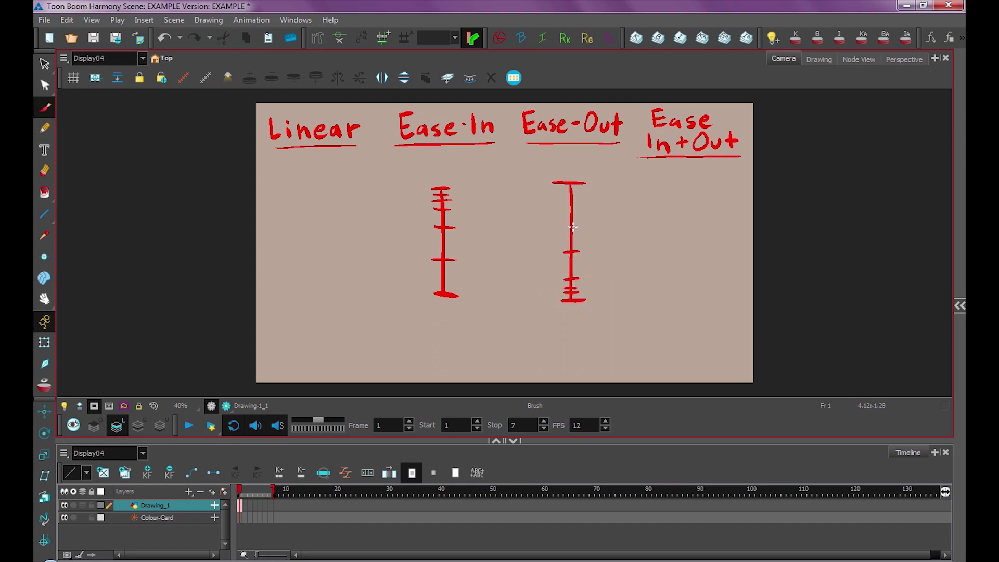
{"action": "left_click_drag", "start_coordinate": [562, 212], "coordinate": [580, 212]}
Draw the Ease In+Out chart with ticks bunched at both ends.
{"action": "mouse_move", "coordinate": [663, 180]}
{"action": "left_mouse_down"}
{"action": "mouse_move", "coordinate": [707, 180]}
{"action": "mouse_move", "coordinate": [683, 269]}
{"action": "mouse_move", "coordinate": [684, 303]}
{"action": "mouse_move", "coordinate": [693, 302]}
{"action": "left_mouse_up"}
{"action": "left_click_drag", "start_coordinate": [673, 243], "coordinate": [697, 243]}
{"action": "mouse_move", "coordinate": [679, 210]}
{"action": "left_mouse_down"}
{"action": "mouse_move", "coordinate": [697, 209]}
{"action": "mouse_move", "coordinate": [694, 187]}
{"action": "left_mouse_up"}
{"action": "left_click_drag", "start_coordinate": [679, 272], "coordinate": [691, 272]}
{"action": "left_click_drag", "start_coordinate": [679, 292], "coordinate": [693, 293]}
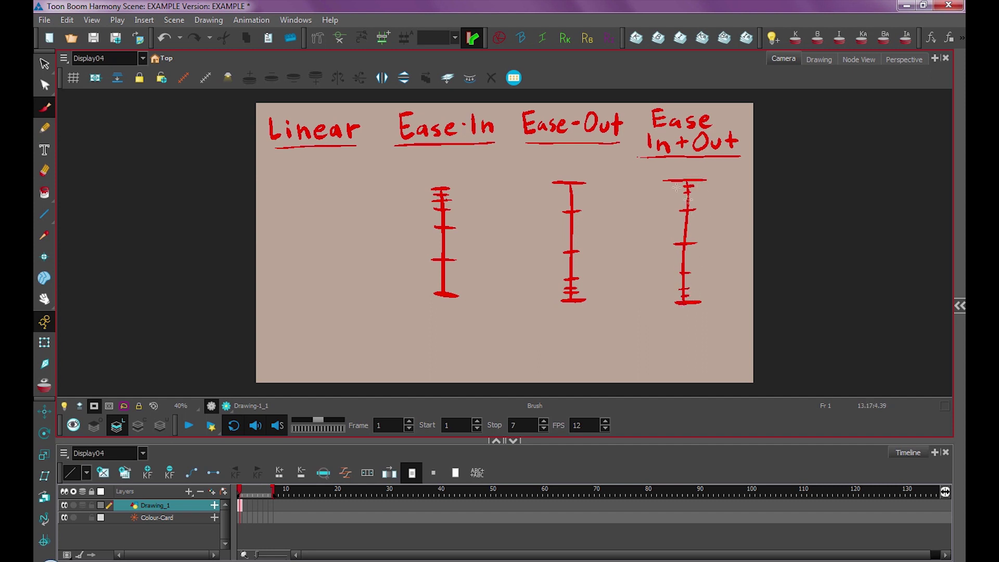
Draw the Linear chart with evenly spaced ticks.
{"action": "mouse_move", "coordinate": [305, 177]}
{"action": "left_mouse_down"}
{"action": "mouse_move", "coordinate": [322, 178]}
{"action": "mouse_move", "coordinate": [312, 297]}
{"action": "left_mouse_up"}
{"action": "left_click_drag", "start_coordinate": [303, 298], "coordinate": [328, 298]}
{"action": "left_click_drag", "start_coordinate": [302, 199], "coordinate": [328, 199]}
{"action": "mouse_move", "coordinate": [302, 230]}
{"action": "left_mouse_down"}
{"action": "mouse_move", "coordinate": [326, 230]}
{"action": "mouse_move", "coordinate": [326, 280]}
{"action": "left_mouse_up"}
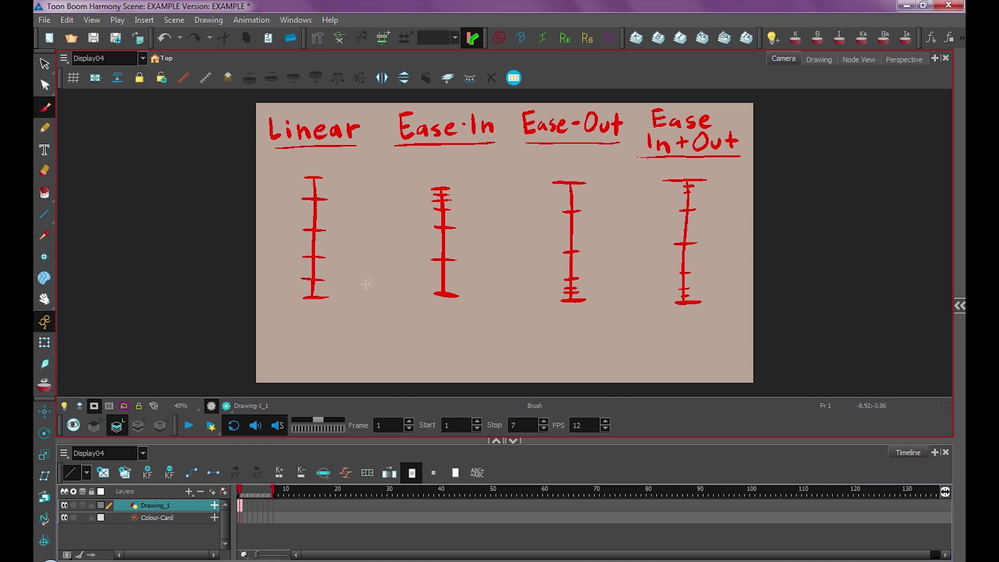